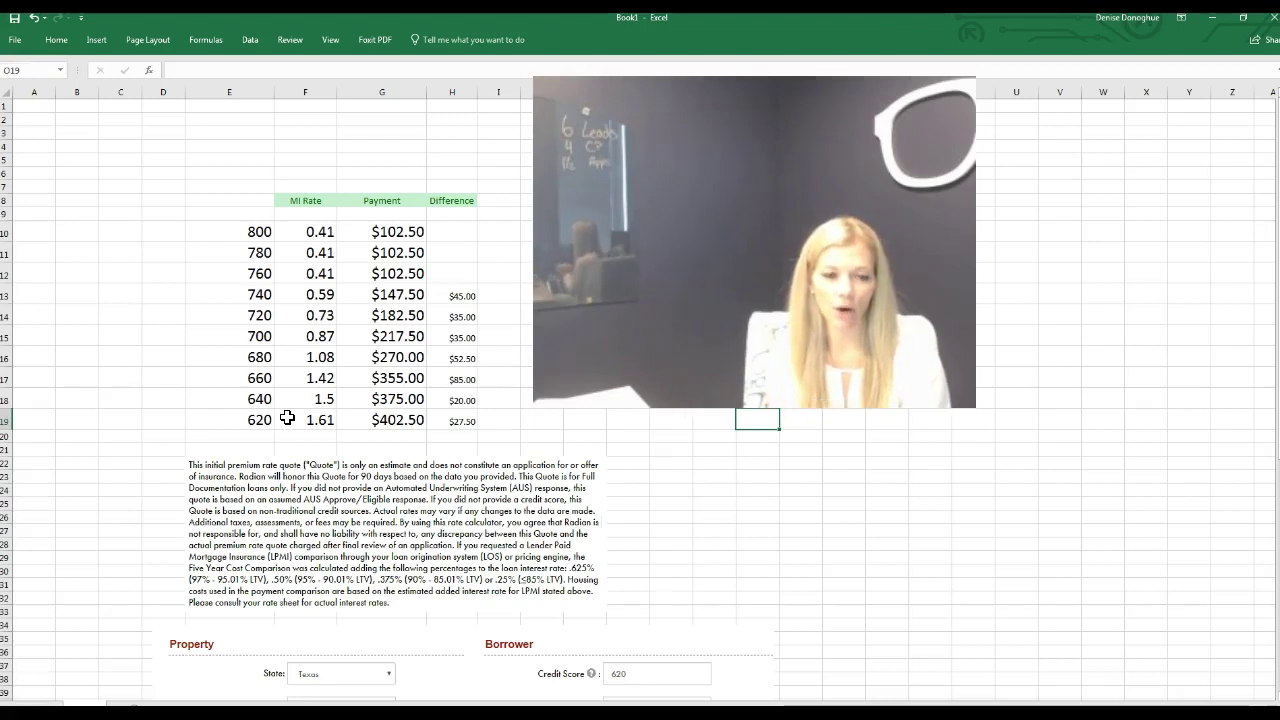
Review the disclaimer text block below the table, then return to the top of the table.
{"action": "left_click", "coordinate": [455, 274]}
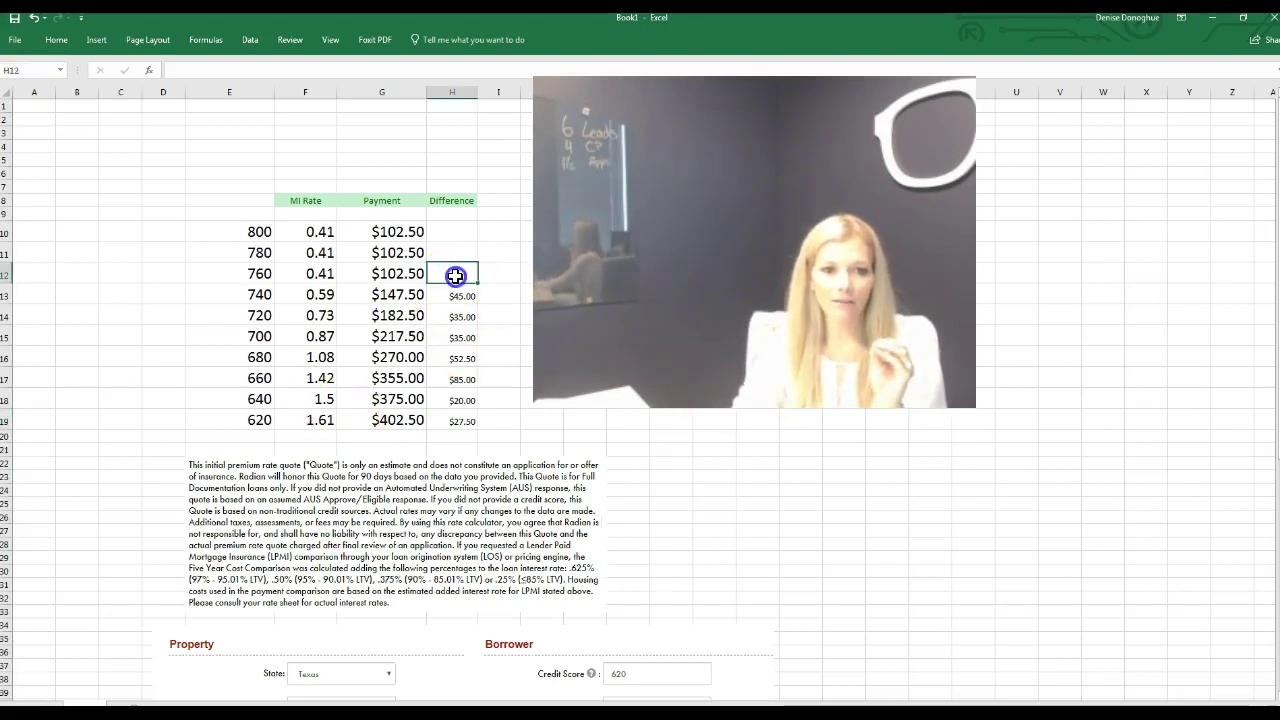
{"action": "scroll", "coordinate": [480, 345], "scroll_direction": "down", "scroll_amount": 2}
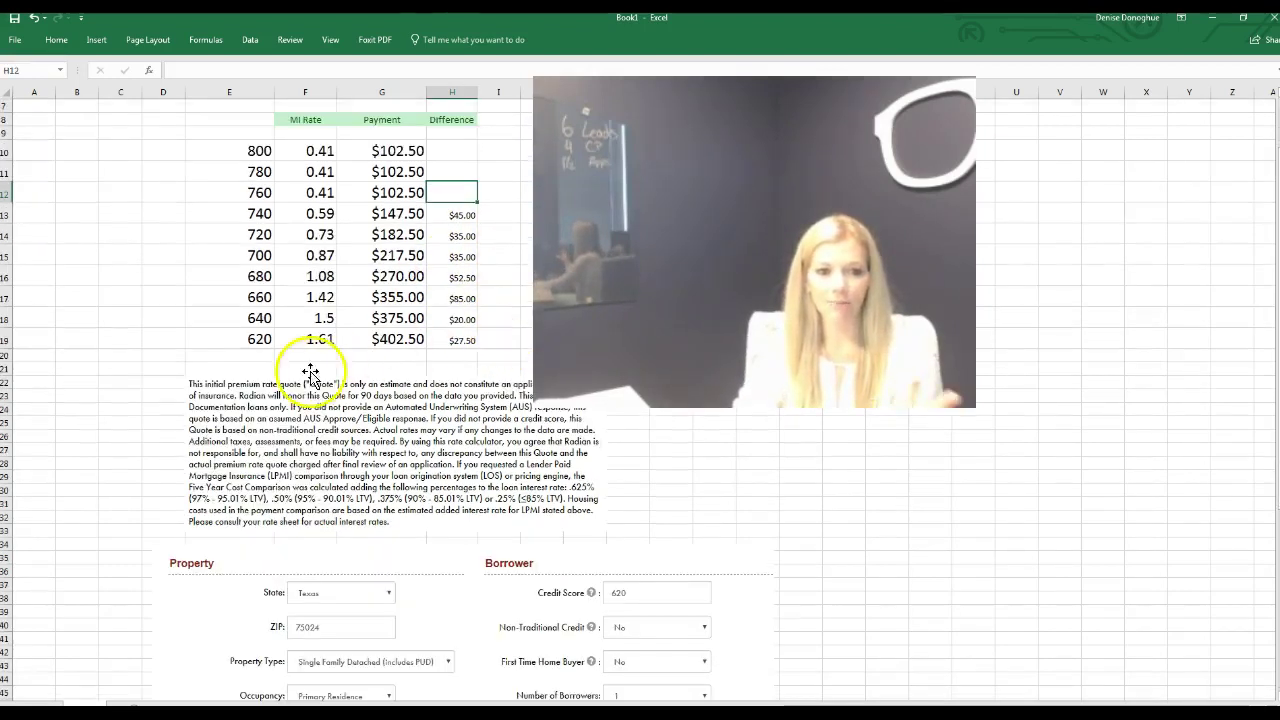
{"action": "left_click", "coordinate": [300, 388]}
{"action": "scroll", "coordinate": [300, 388], "scroll_direction": "down", "scroll_amount": 1}
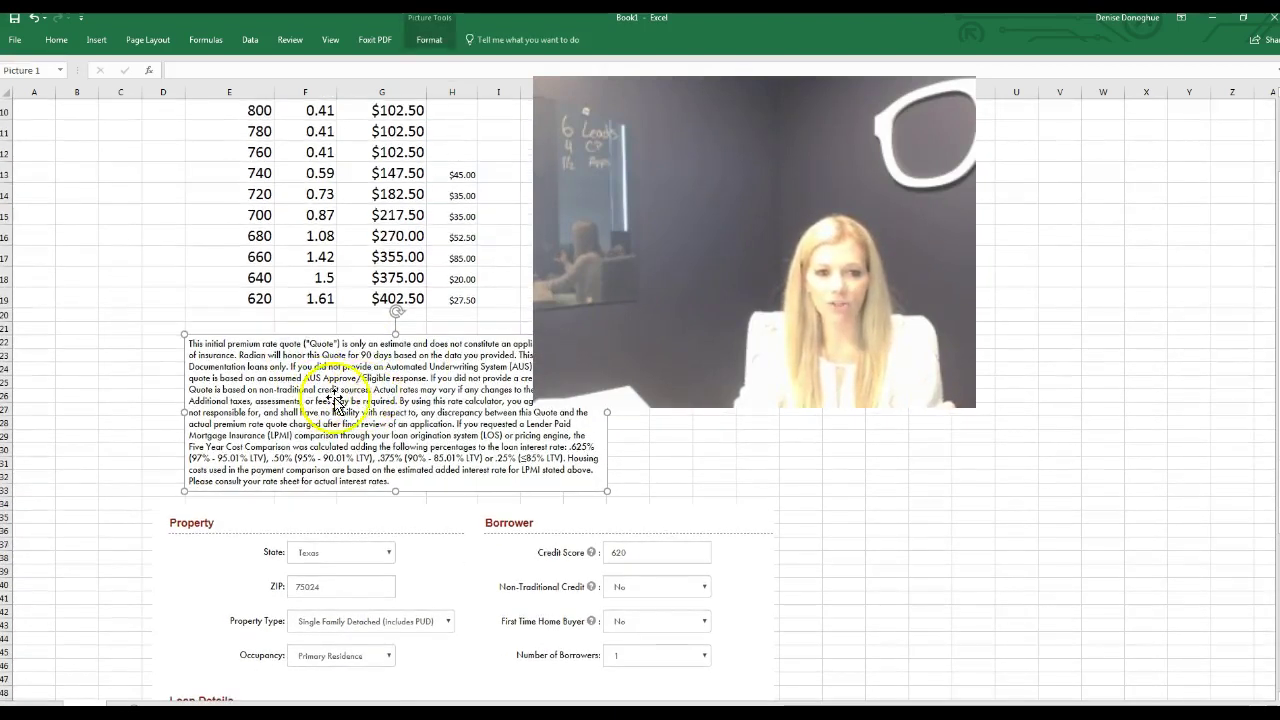
{"action": "left_click", "coordinate": [783, 420]}
{"action": "scroll", "coordinate": [783, 420], "scroll_direction": "down", "scroll_amount": 3}
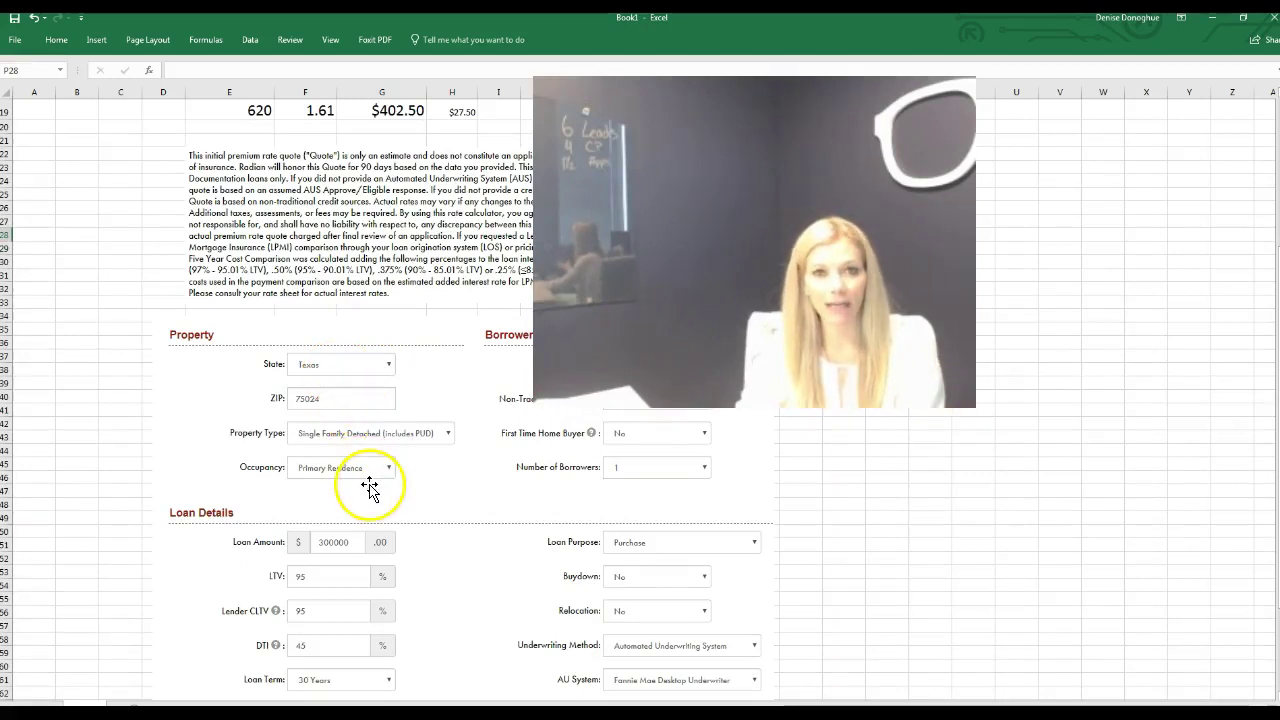
{"action": "scroll", "coordinate": [400, 500], "scroll_direction": "down", "scroll_amount": 2}
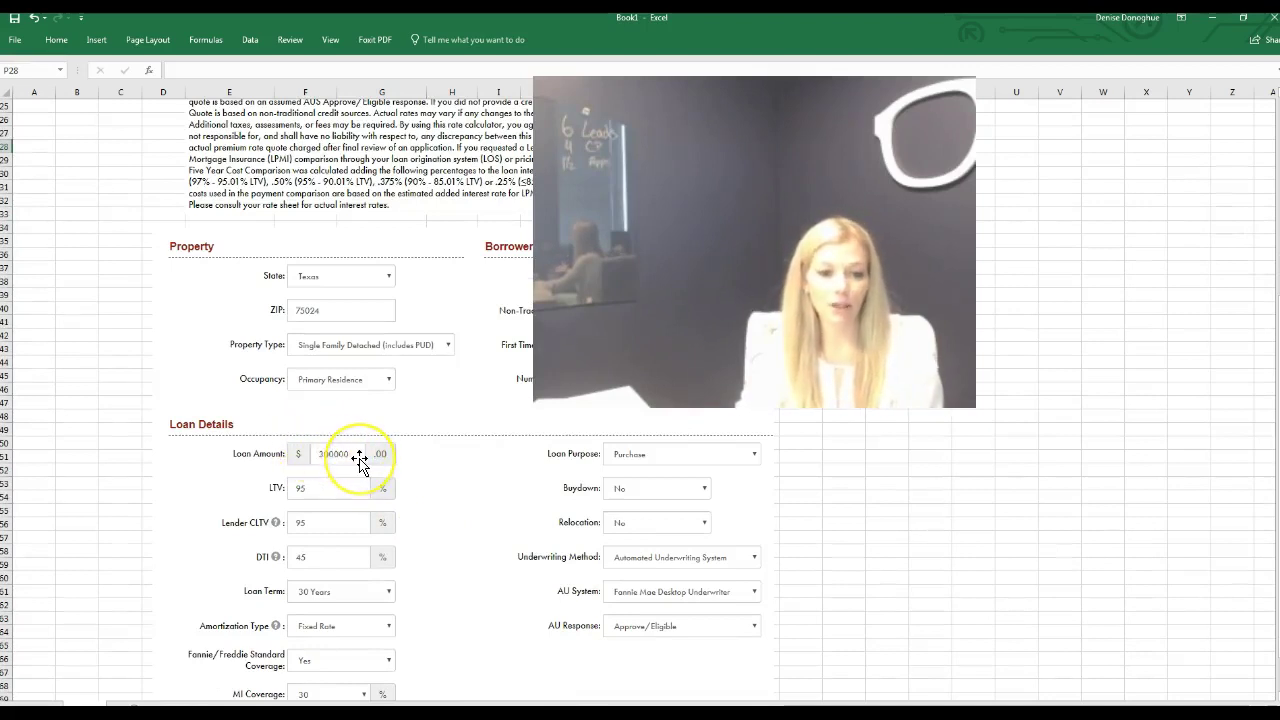
{"action": "scroll", "coordinate": [457, 491], "scroll_direction": "up", "scroll_amount": 8}
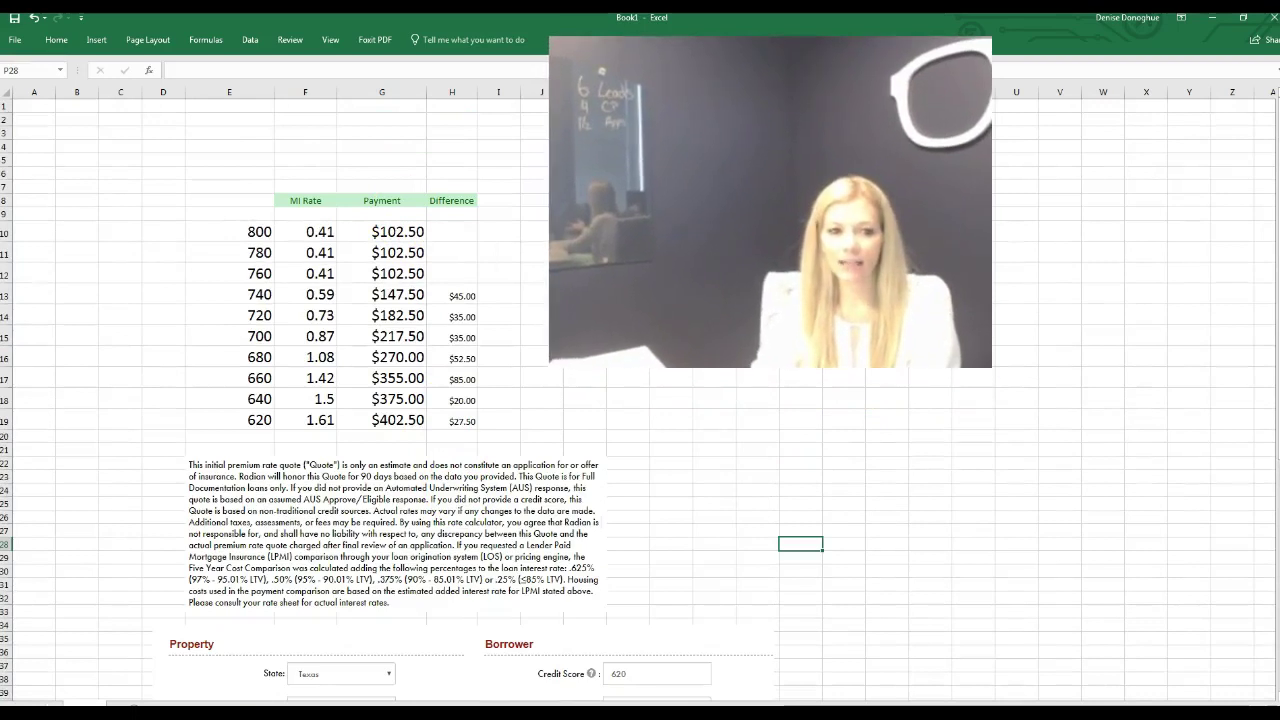
Check the 800 row: credit score, 0.41 MI rate and the payment formula in G10.
{"action": "left_click", "coordinate": [327, 238]}
{"action": "left_click", "coordinate": [245, 232]}
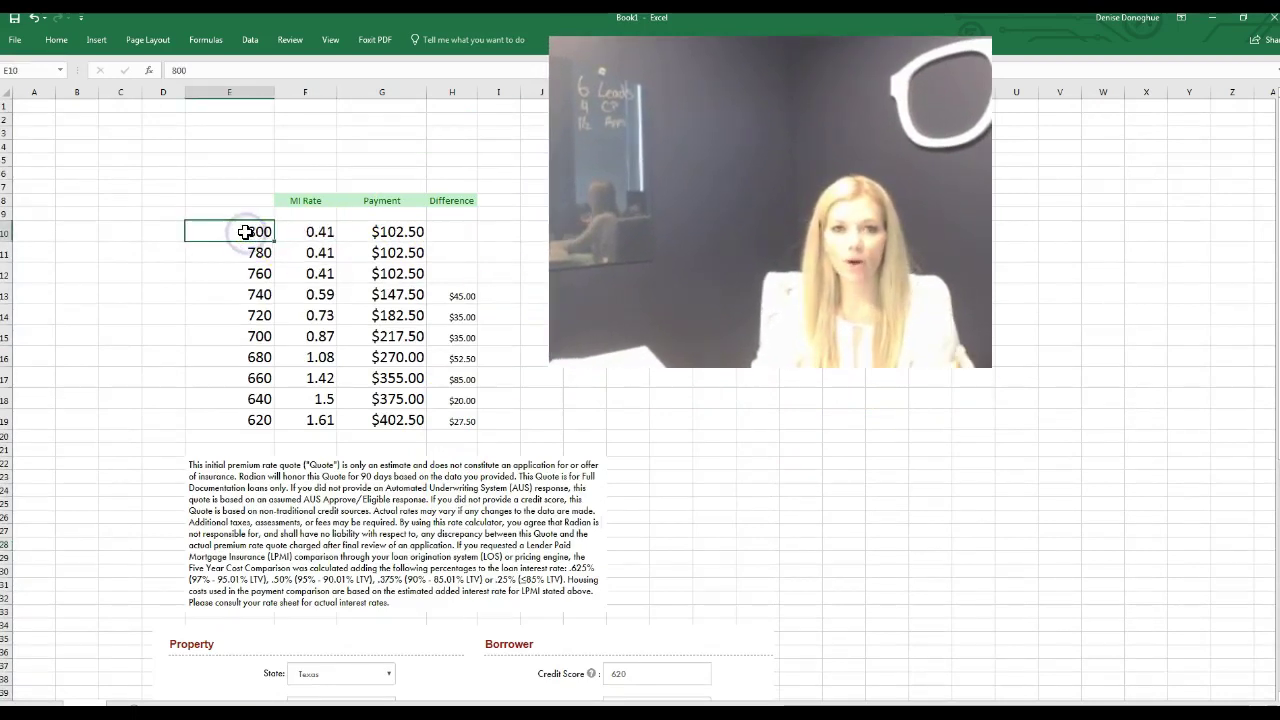
{"action": "left_click", "coordinate": [323, 232]}
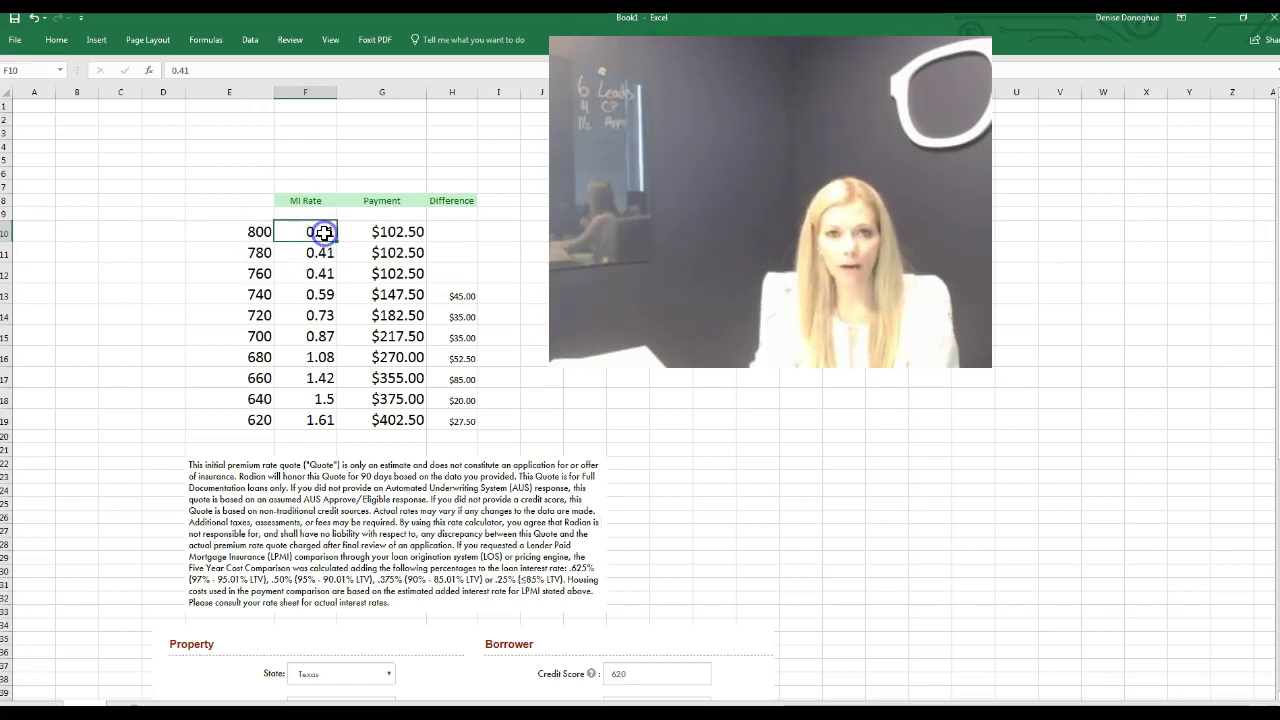
{"action": "left_click", "coordinate": [324, 232]}
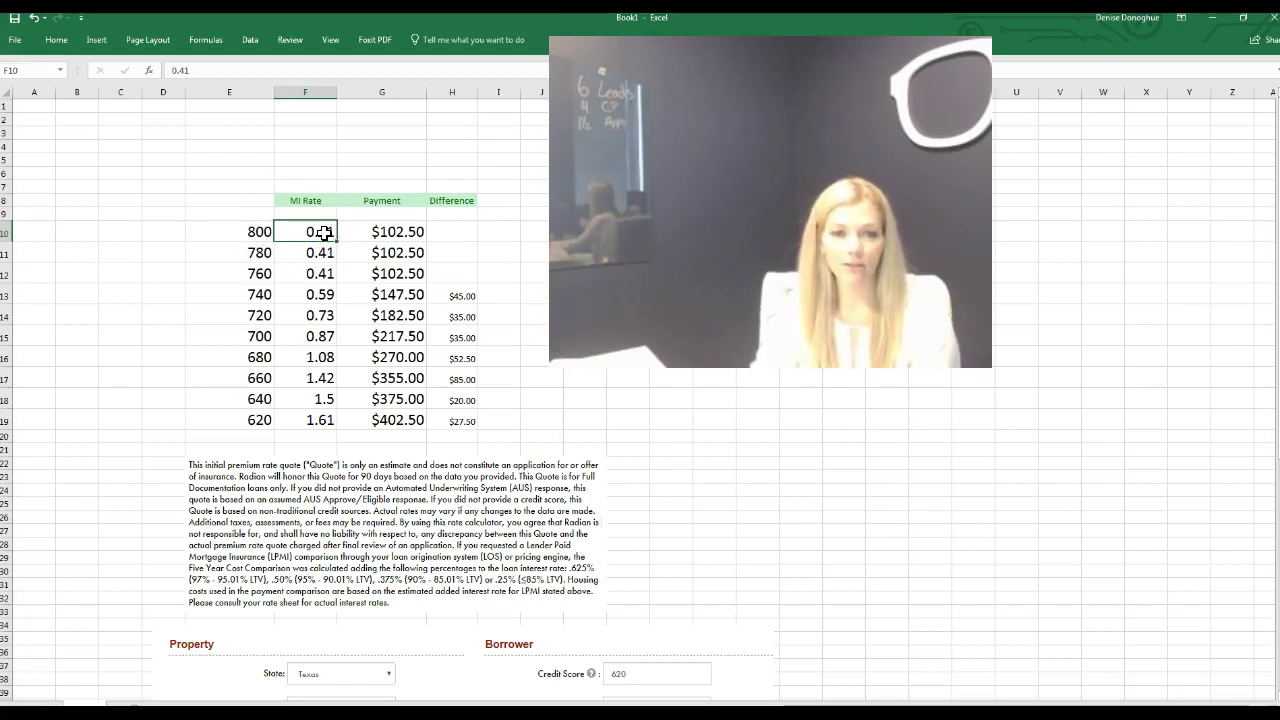
{"action": "left_click", "coordinate": [412, 232]}
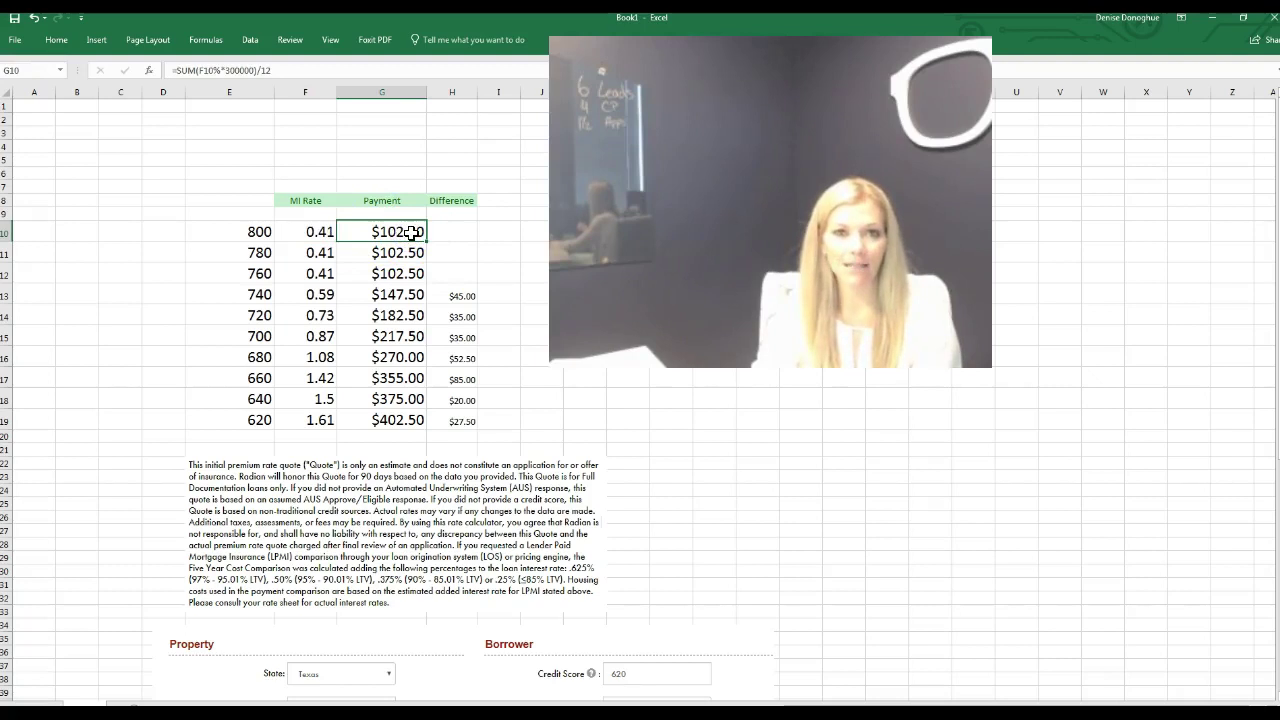
{"action": "left_click", "coordinate": [412, 232]}
Inspect the credit scores and payment formulas for the 780 and 760 rows.
{"action": "left_click", "coordinate": [460, 250]}
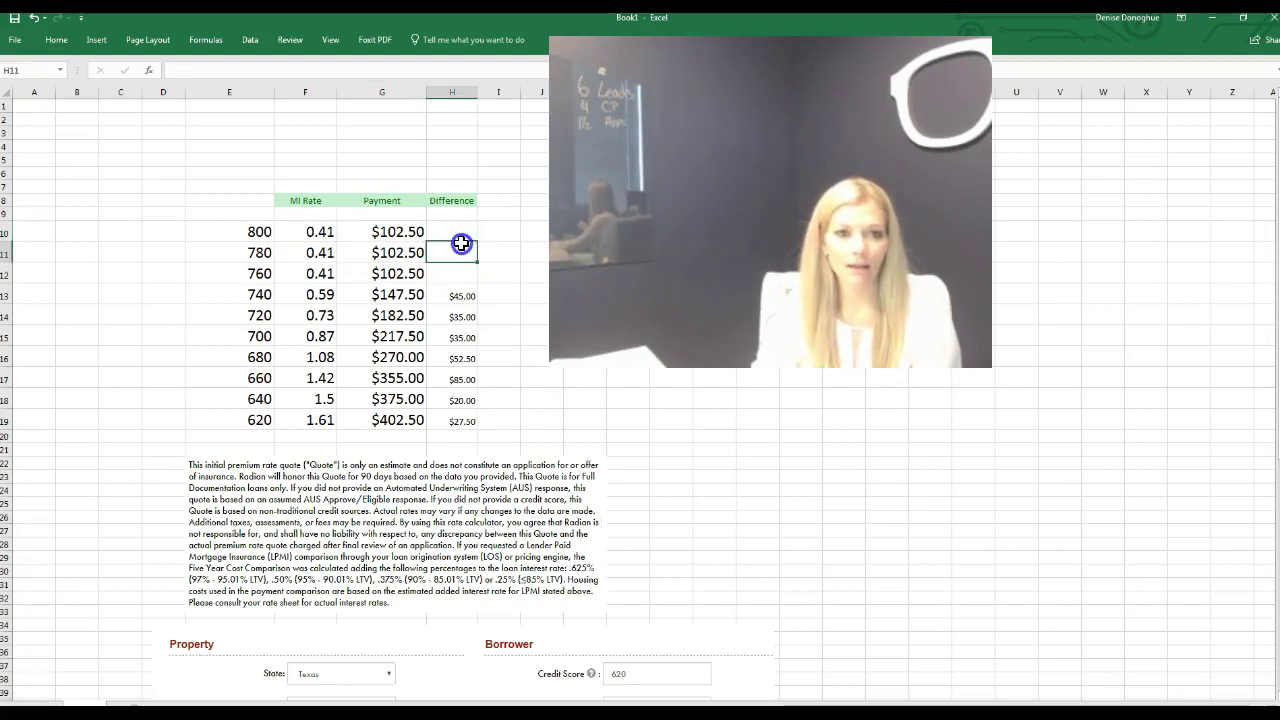
{"action": "left_click", "coordinate": [262, 252]}
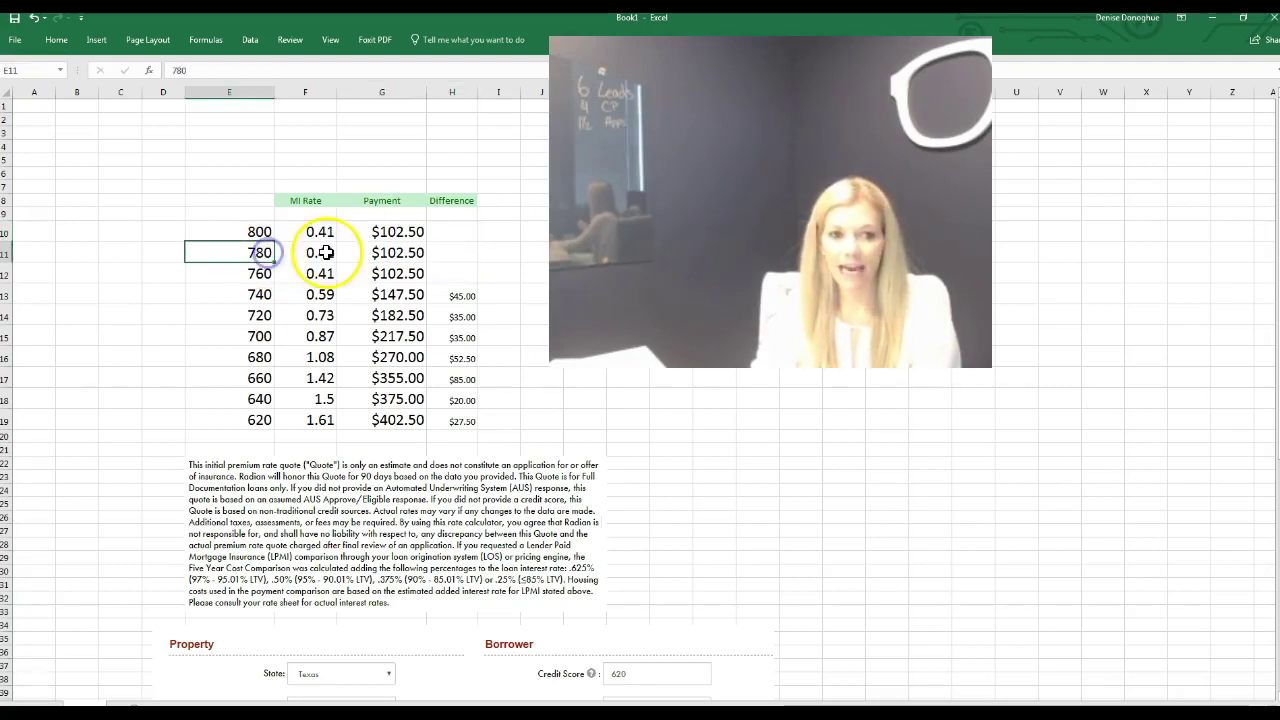
{"action": "left_click", "coordinate": [396, 252]}
{"action": "left_click", "coordinate": [252, 274]}
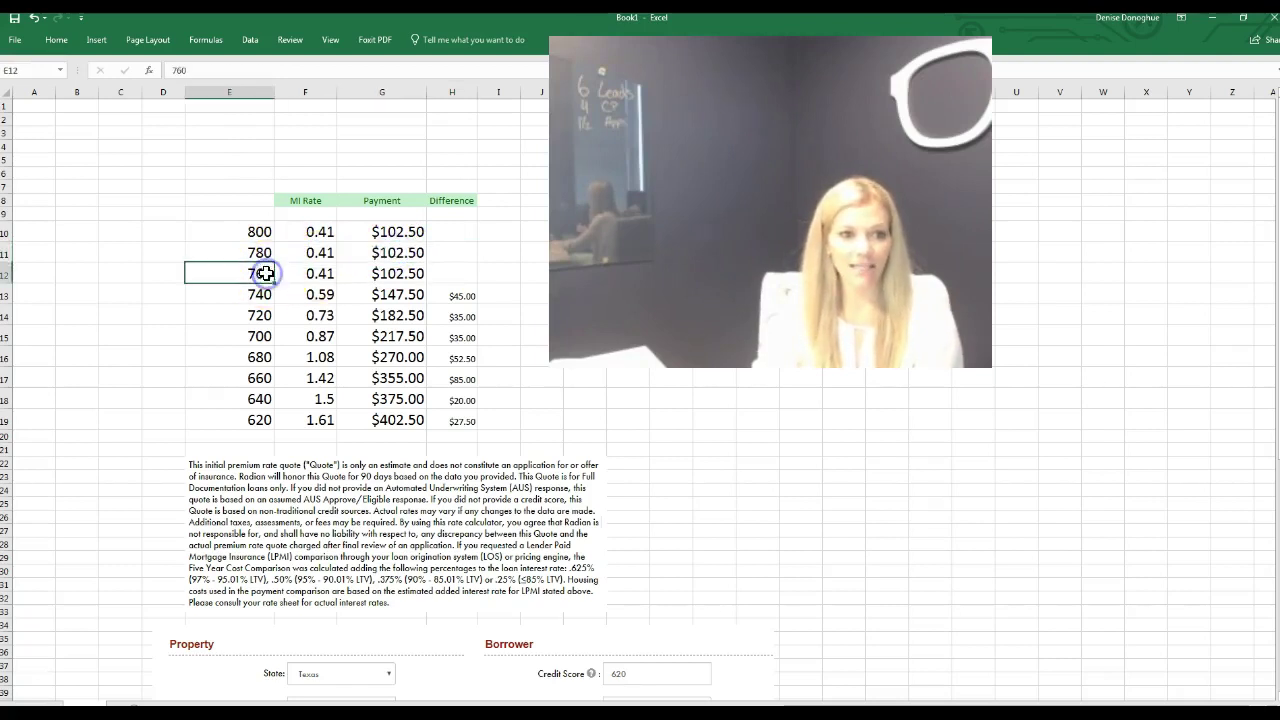
{"action": "left_click", "coordinate": [396, 273]}
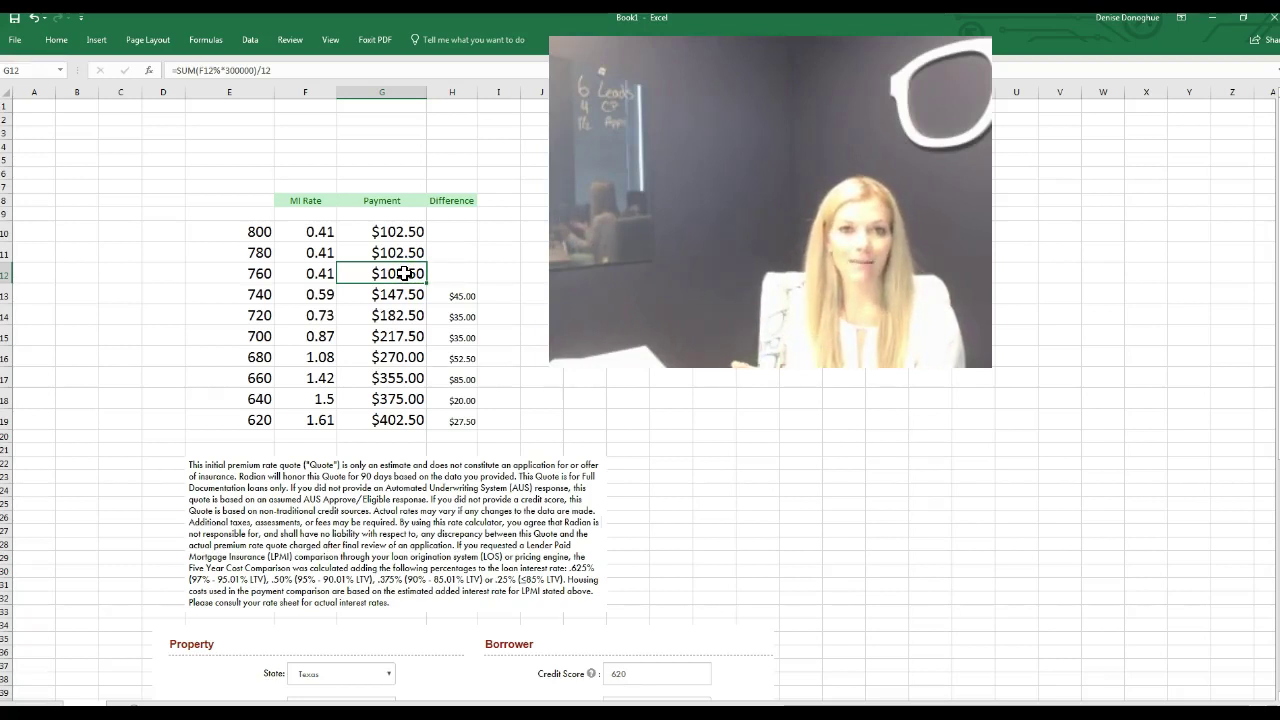
Inspect the credit scores and payment formulas for the 740, 720 and 700 rows.
{"action": "left_click", "coordinate": [263, 294]}
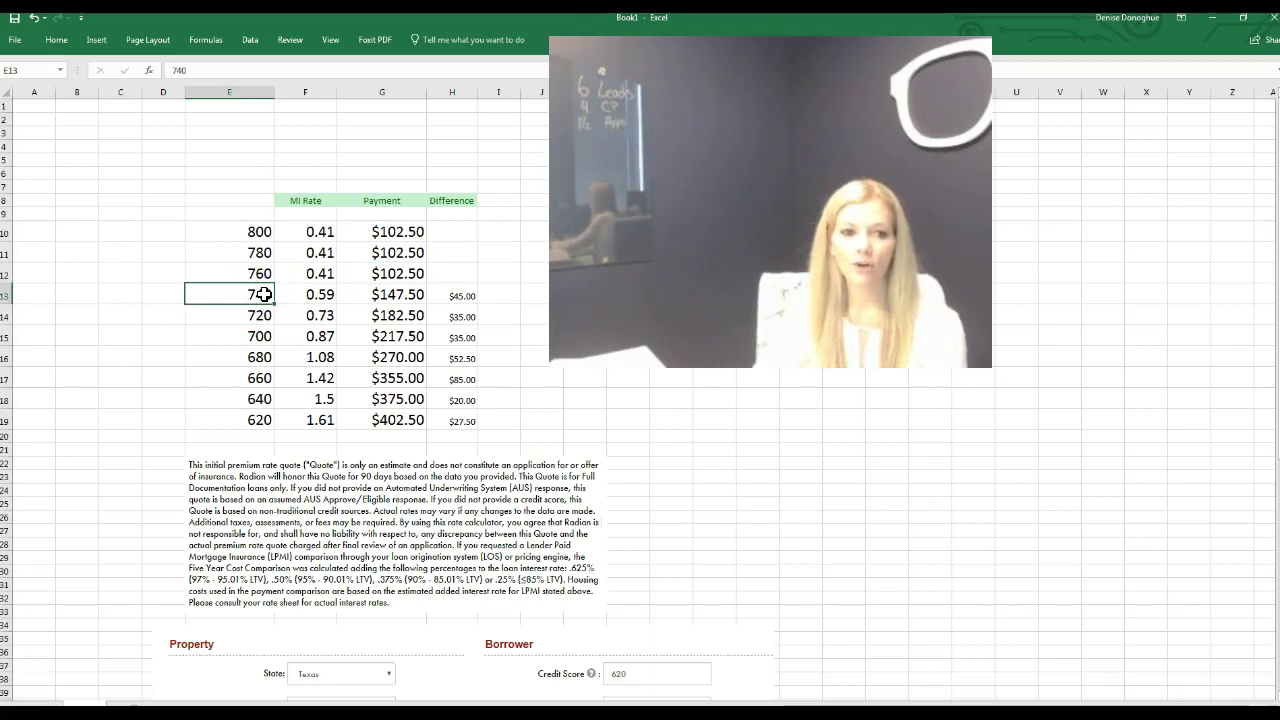
{"action": "left_click", "coordinate": [387, 296]}
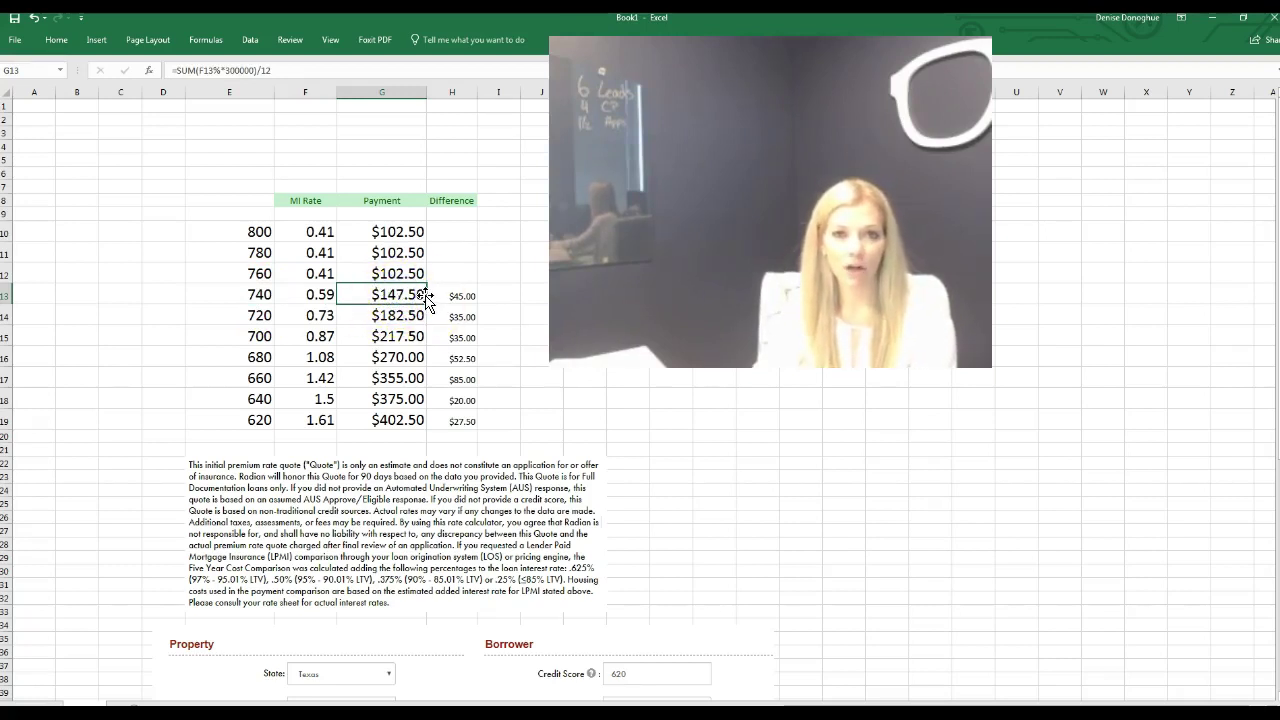
{"action": "left_click", "coordinate": [250, 317]}
{"action": "left_click", "coordinate": [382, 317]}
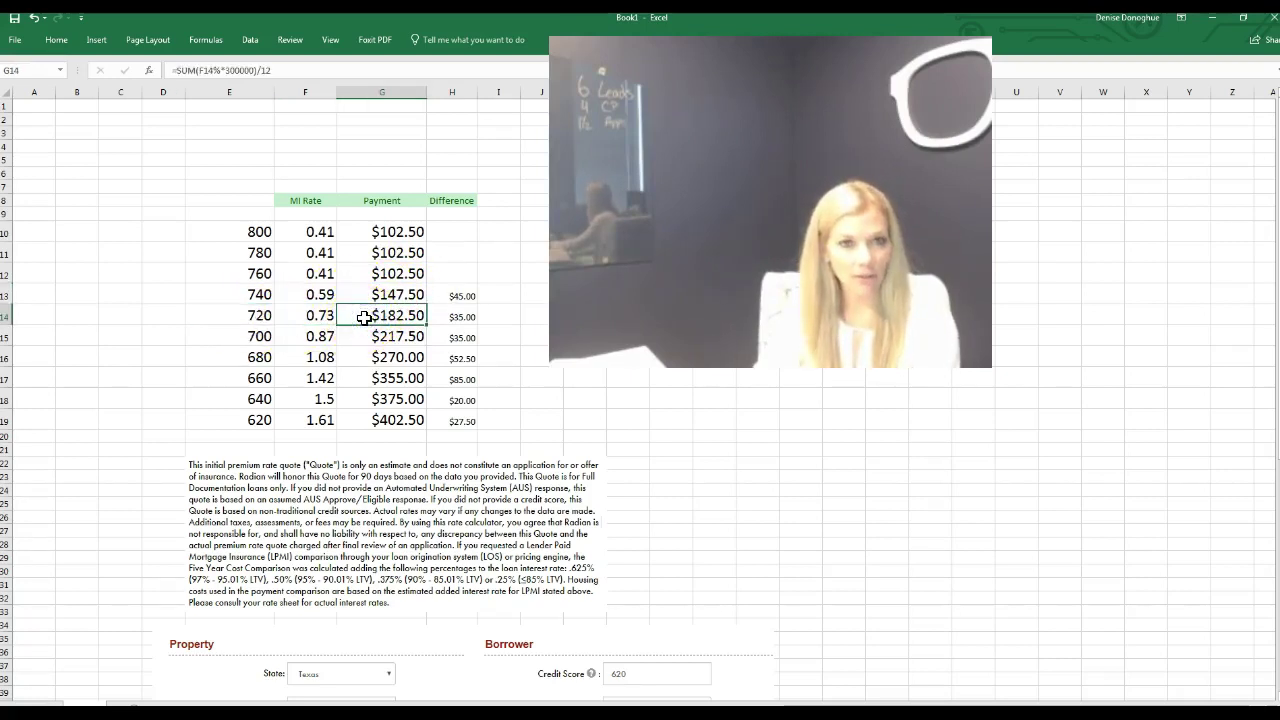
{"action": "left_click", "coordinate": [255, 337]}
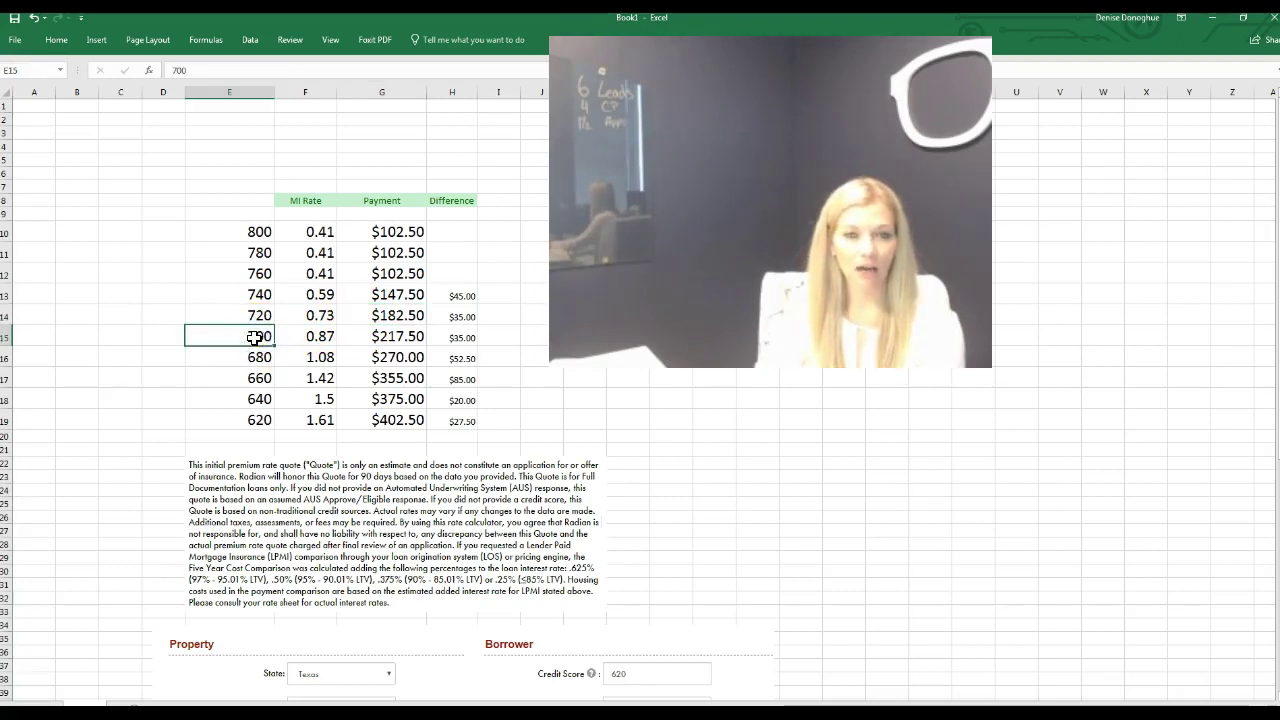
{"action": "left_click", "coordinate": [398, 337]}
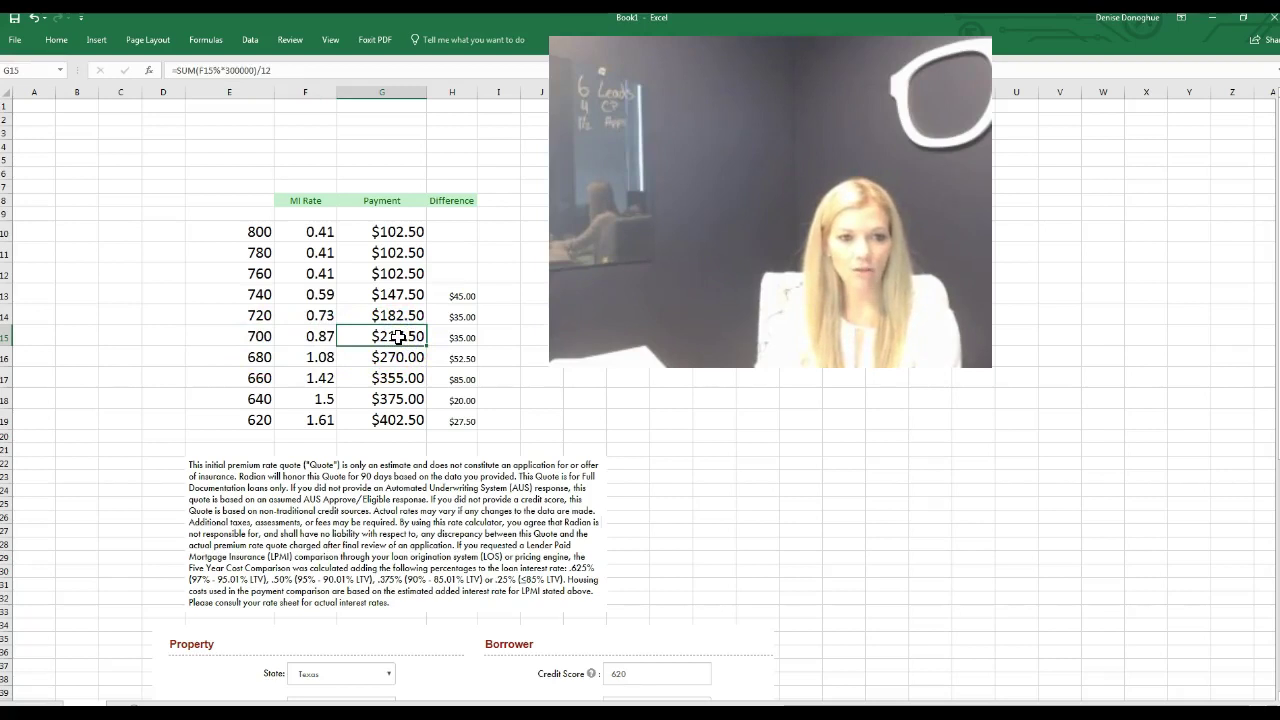
{"action": "left_click", "coordinate": [402, 338]}
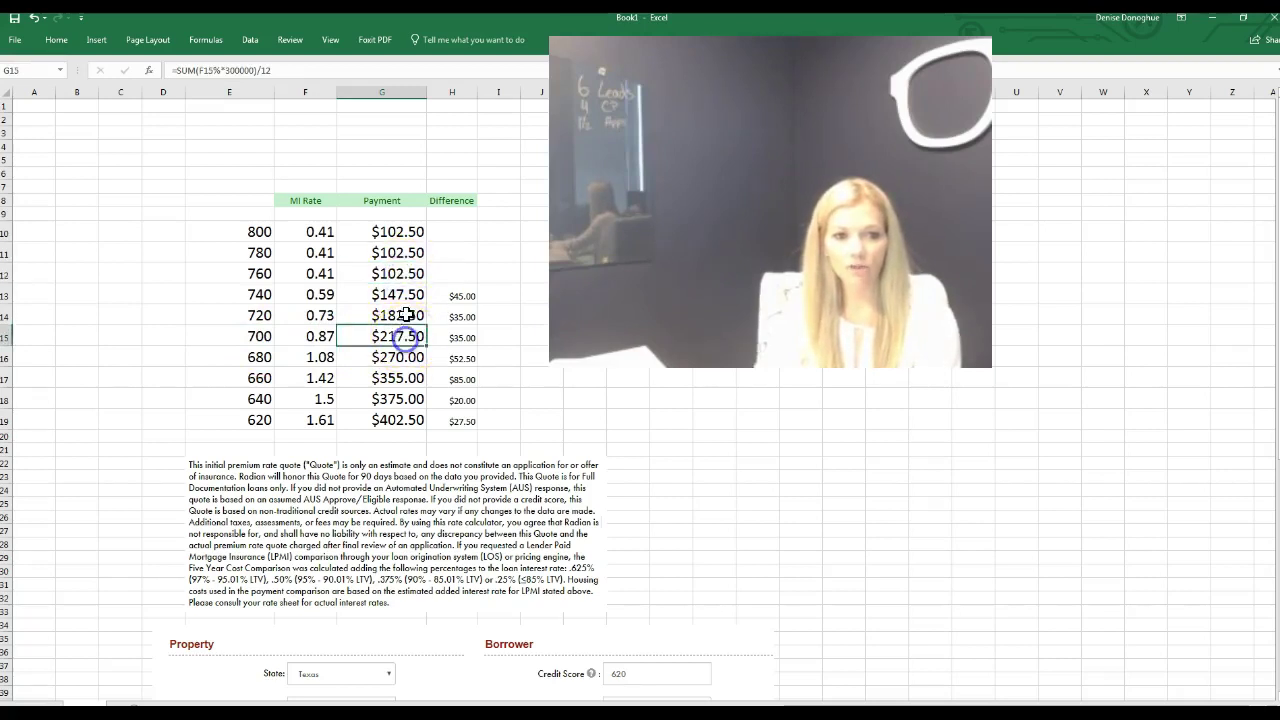
Compare the 760 and 700 rows, then inspect the 680 row's payment formula.
{"action": "left_click", "coordinate": [265, 273]}
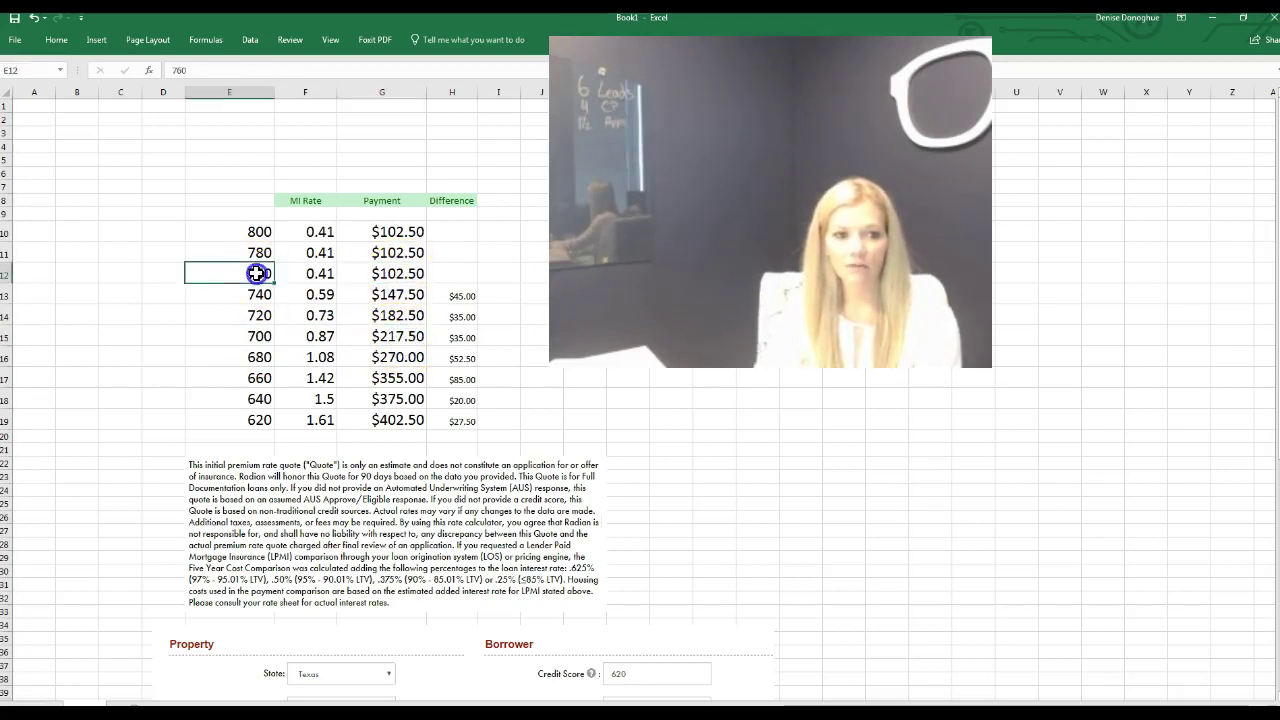
{"action": "left_click", "coordinate": [265, 337]}
{"action": "left_click", "coordinate": [400, 336]}
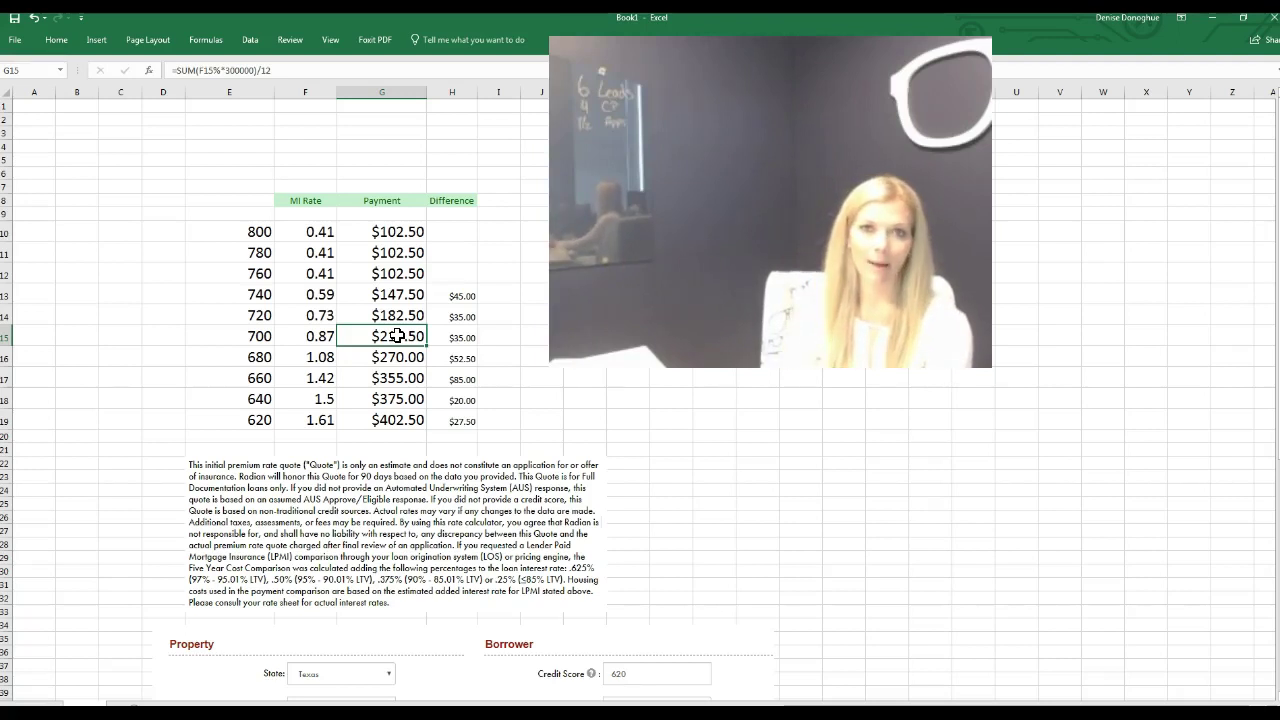
{"action": "left_click", "coordinate": [258, 357]}
{"action": "left_click", "coordinate": [406, 355]}
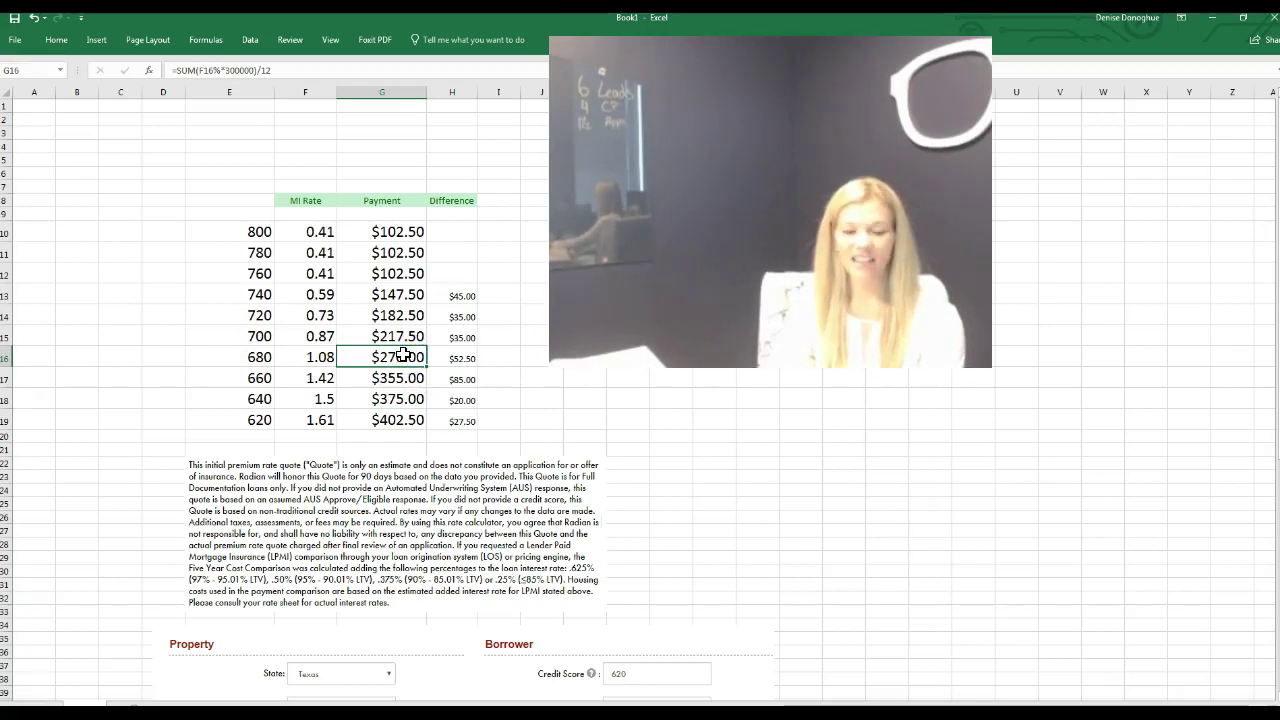
Inspect the payment formulas for the 660, 640 and 620 rows against the 780 payment.
{"action": "left_click", "coordinate": [257, 377]}
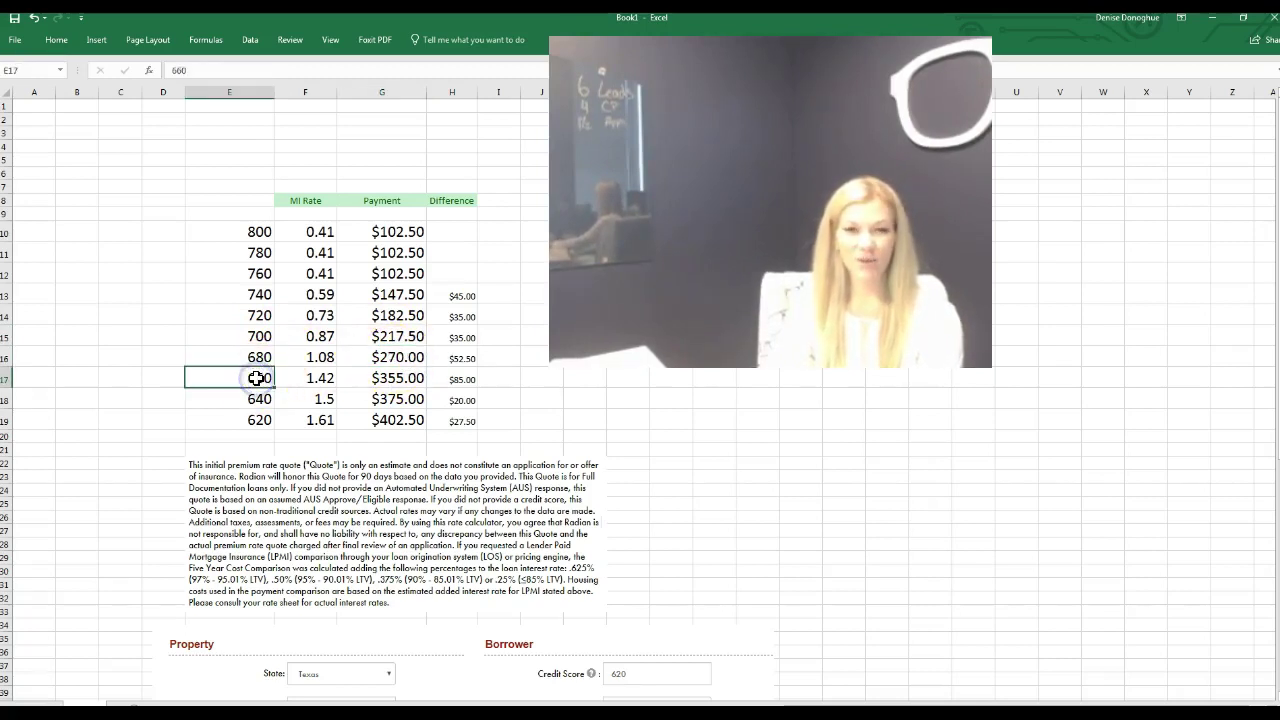
{"action": "left_click", "coordinate": [378, 378]}
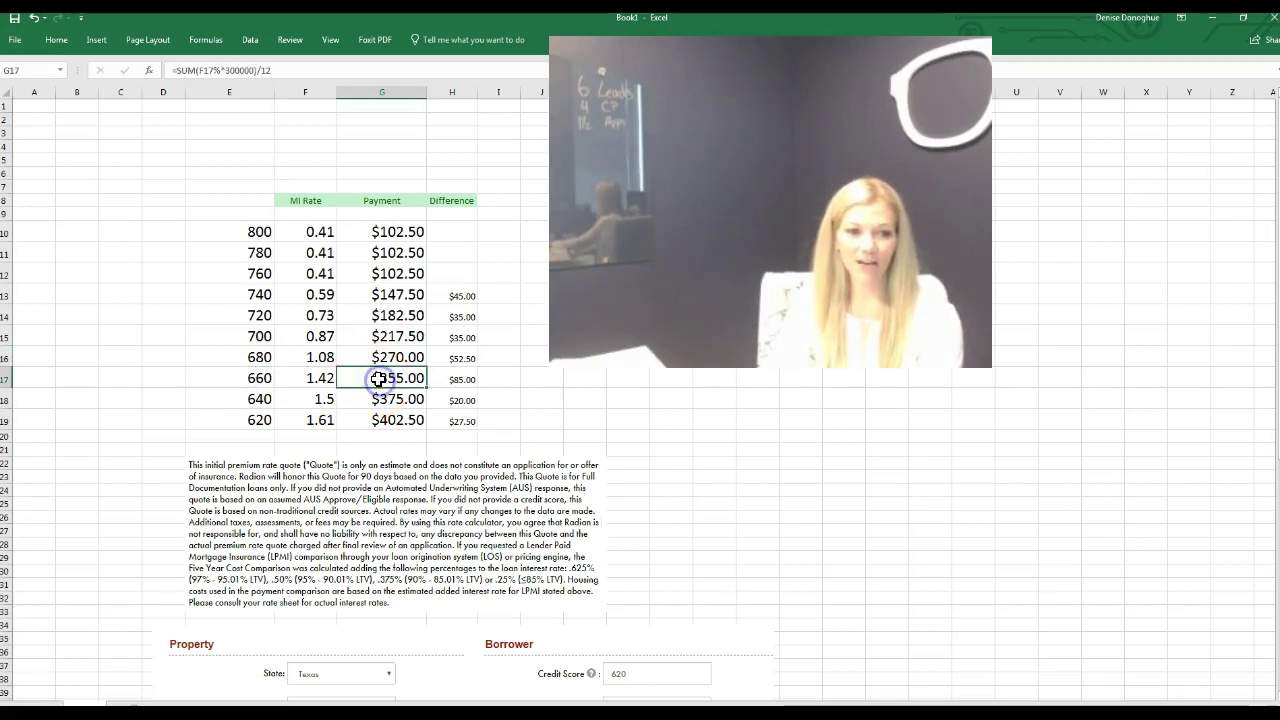
{"action": "left_click", "coordinate": [240, 399]}
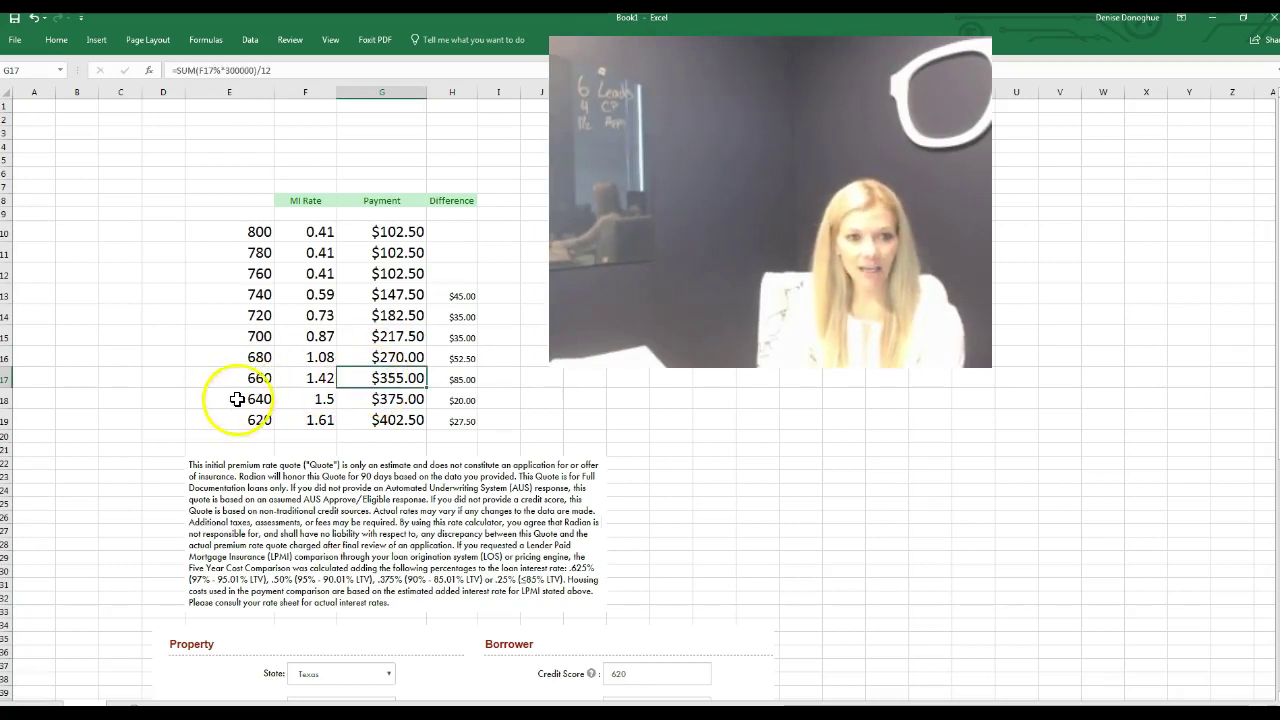
{"action": "left_click", "coordinate": [382, 398]}
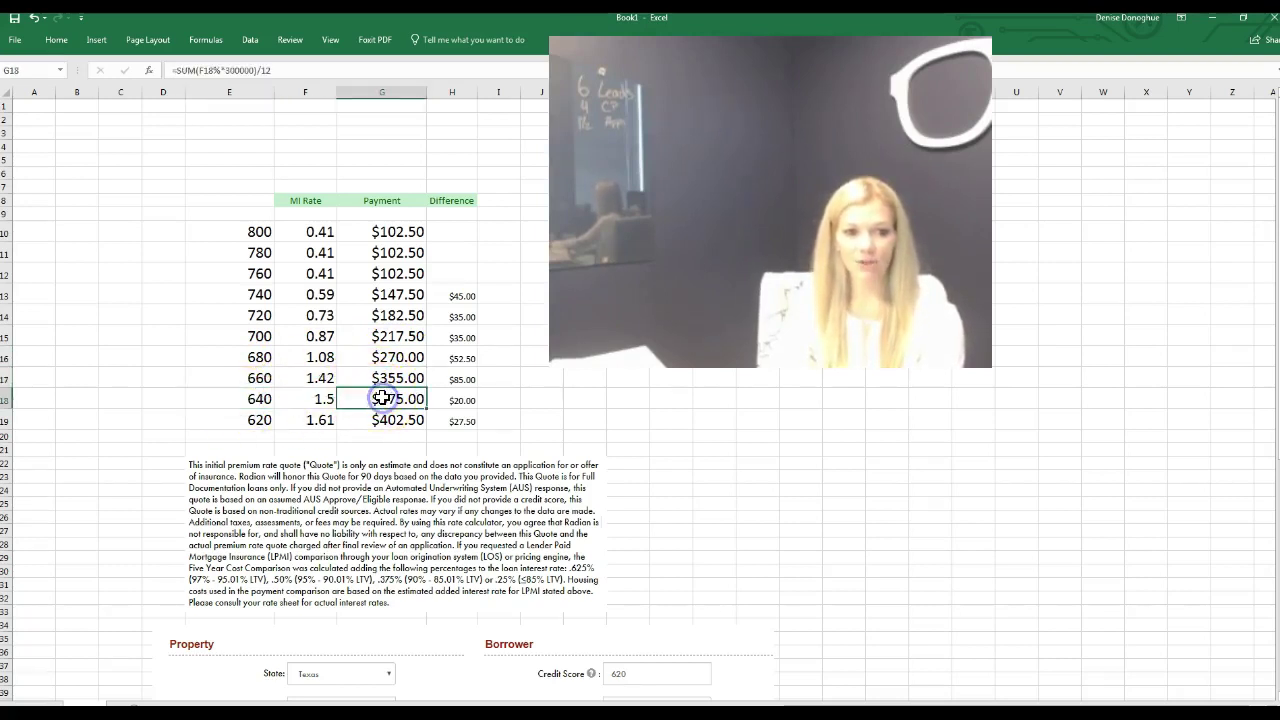
{"action": "left_click", "coordinate": [259, 421]}
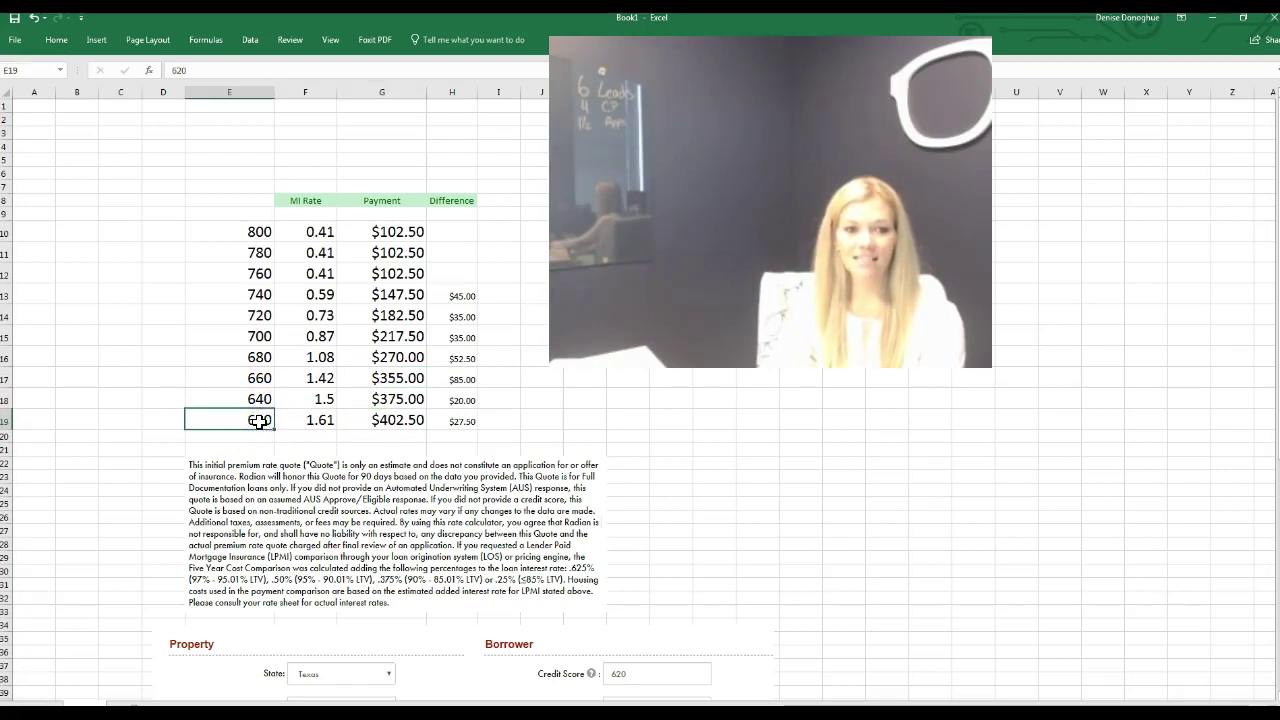
{"action": "left_click", "coordinate": [388, 420]}
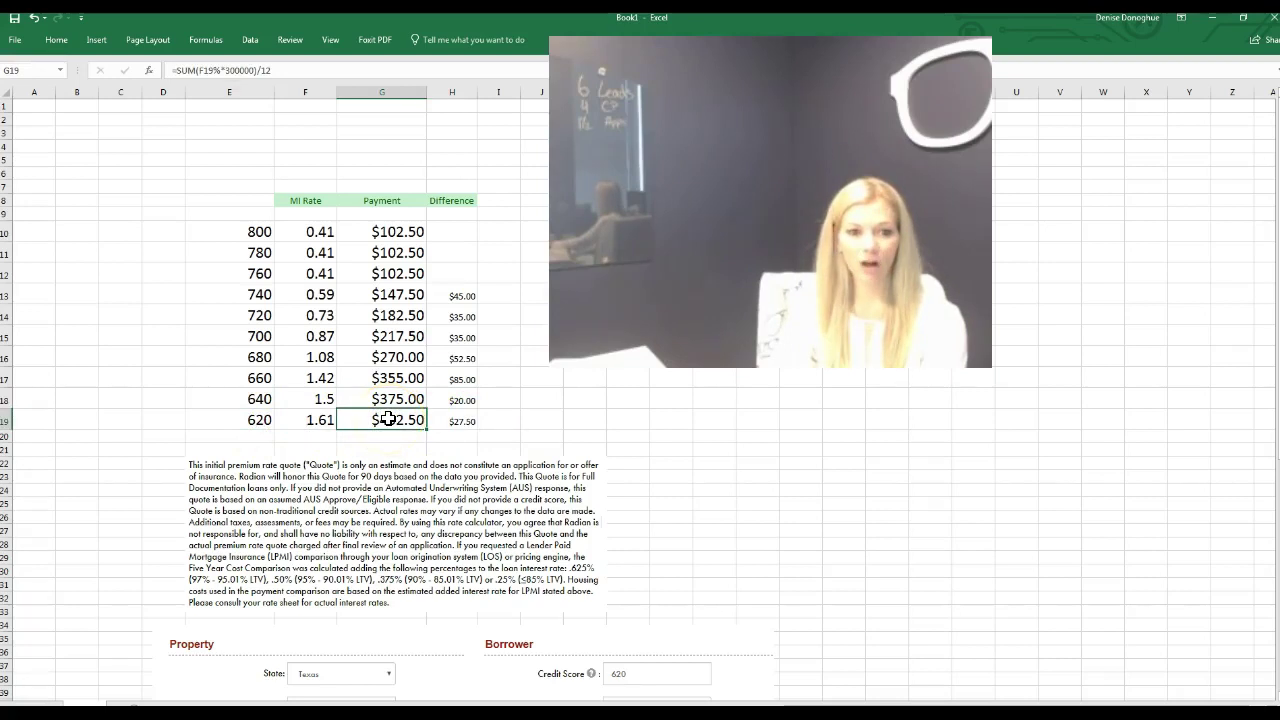
{"action": "left_click", "coordinate": [396, 252]}
{"action": "left_click", "coordinate": [404, 435]}
{"action": "left_click", "coordinate": [403, 420]}
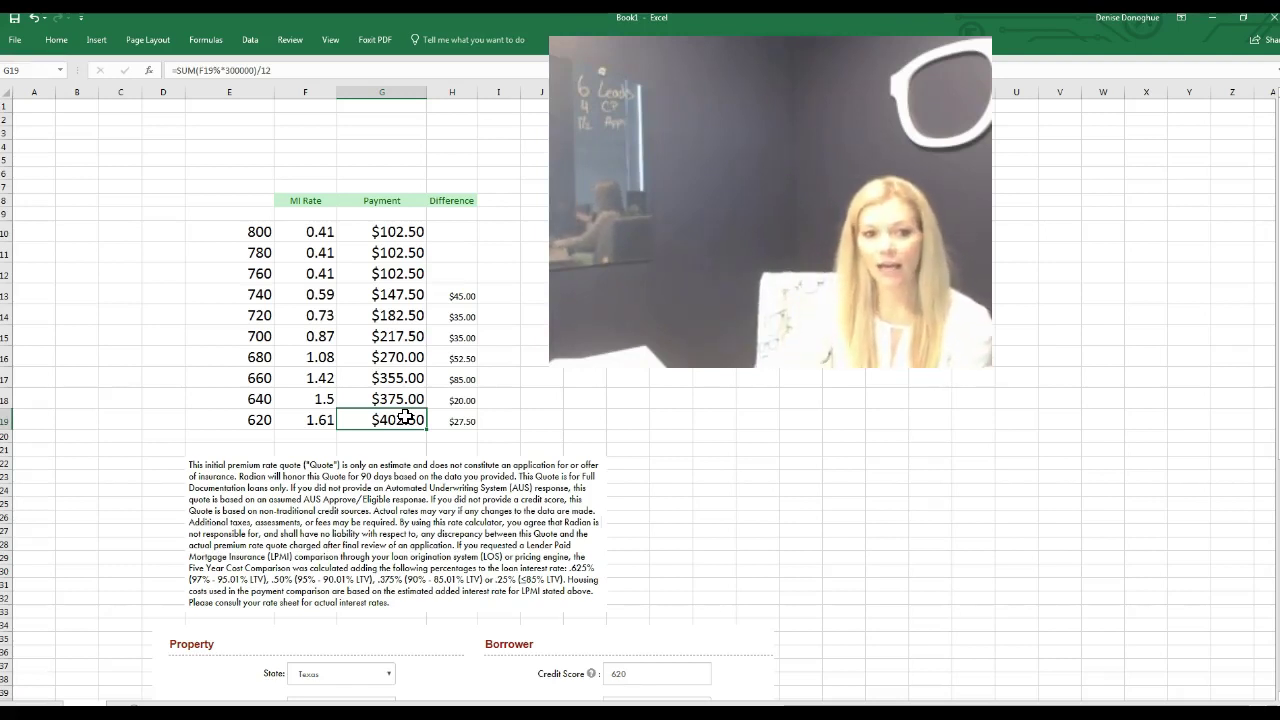
Highlight rows 700 to 620 and point out the 660 row's payment jump.
{"action": "left_click_drag", "start_coordinate": [249, 336], "coordinate": [397, 366]}
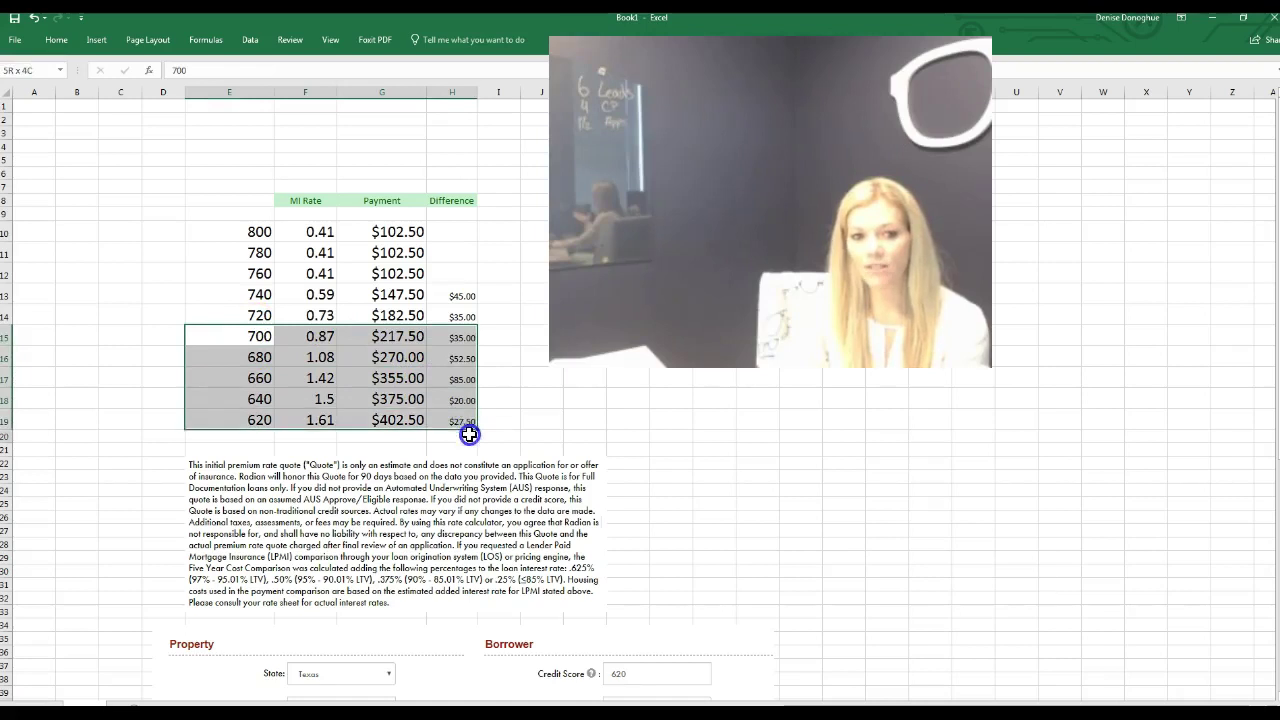
{"action": "left_click", "coordinate": [404, 380]}
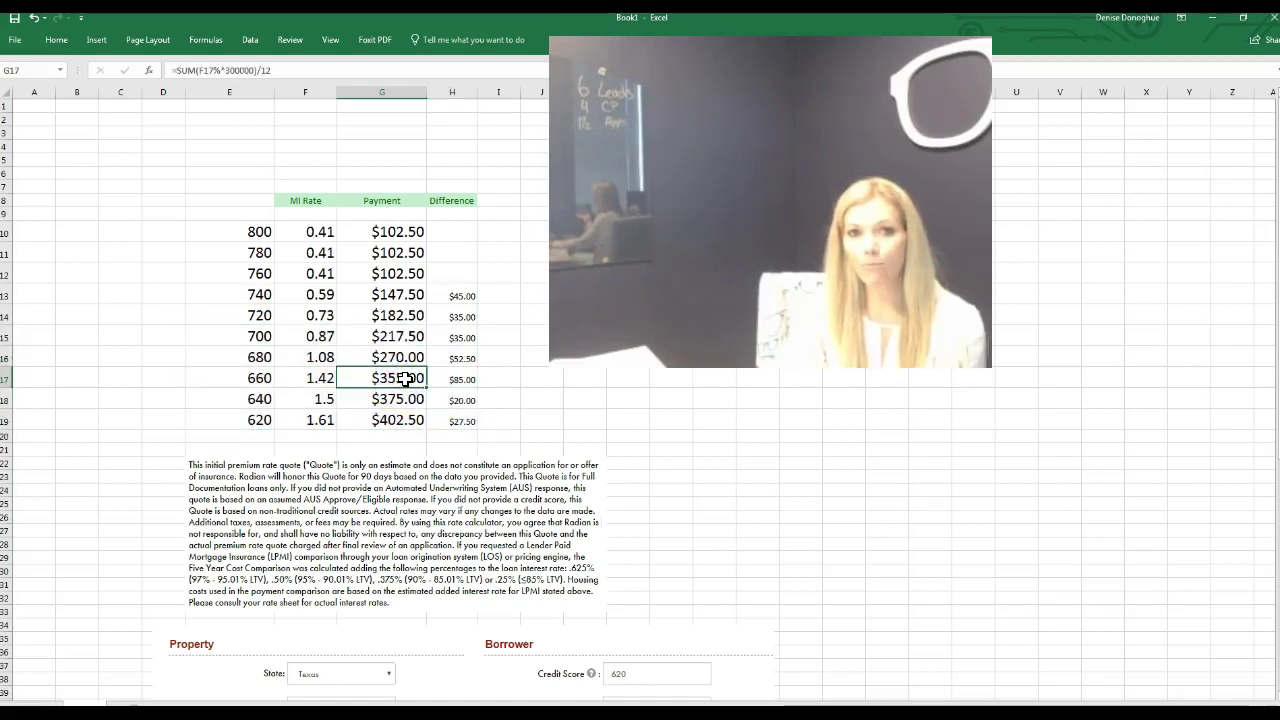
{"action": "left_click", "coordinate": [404, 380]}
{"action": "left_click", "coordinate": [404, 356]}
{"action": "left_click", "coordinate": [404, 380]}
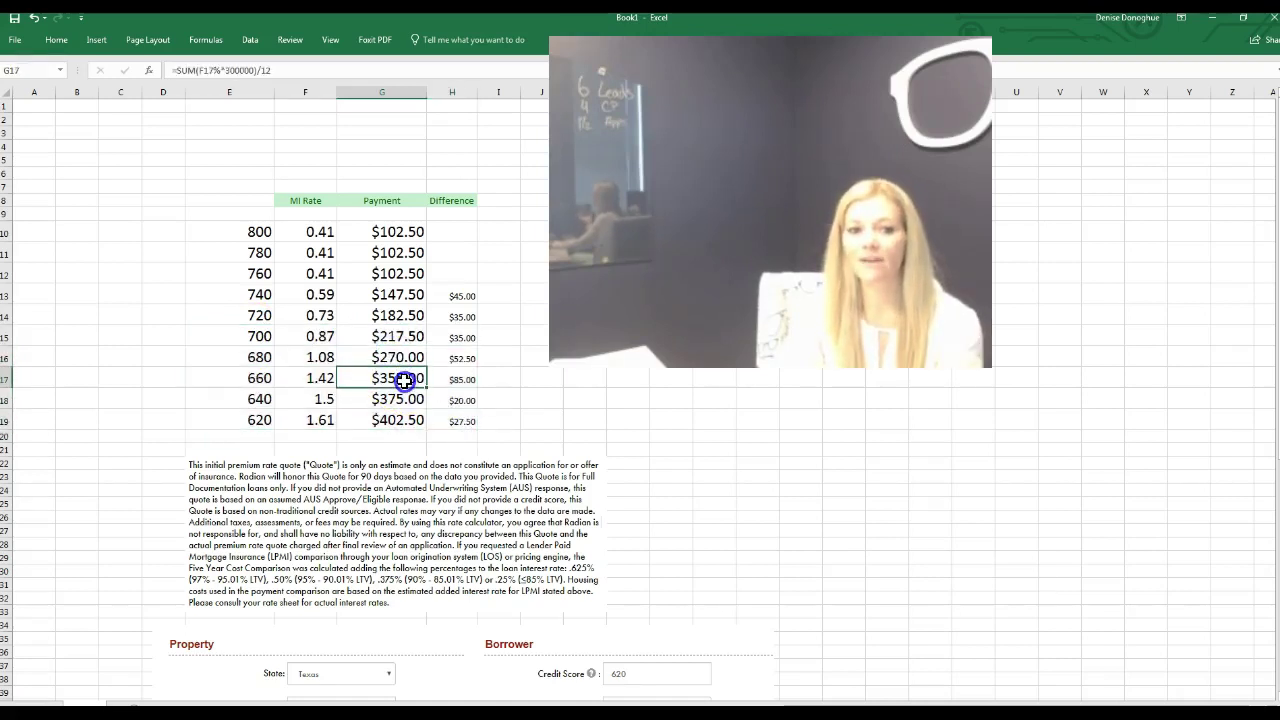
{"action": "left_click_drag", "start_coordinate": [318, 362], "coordinate": [446, 417]}
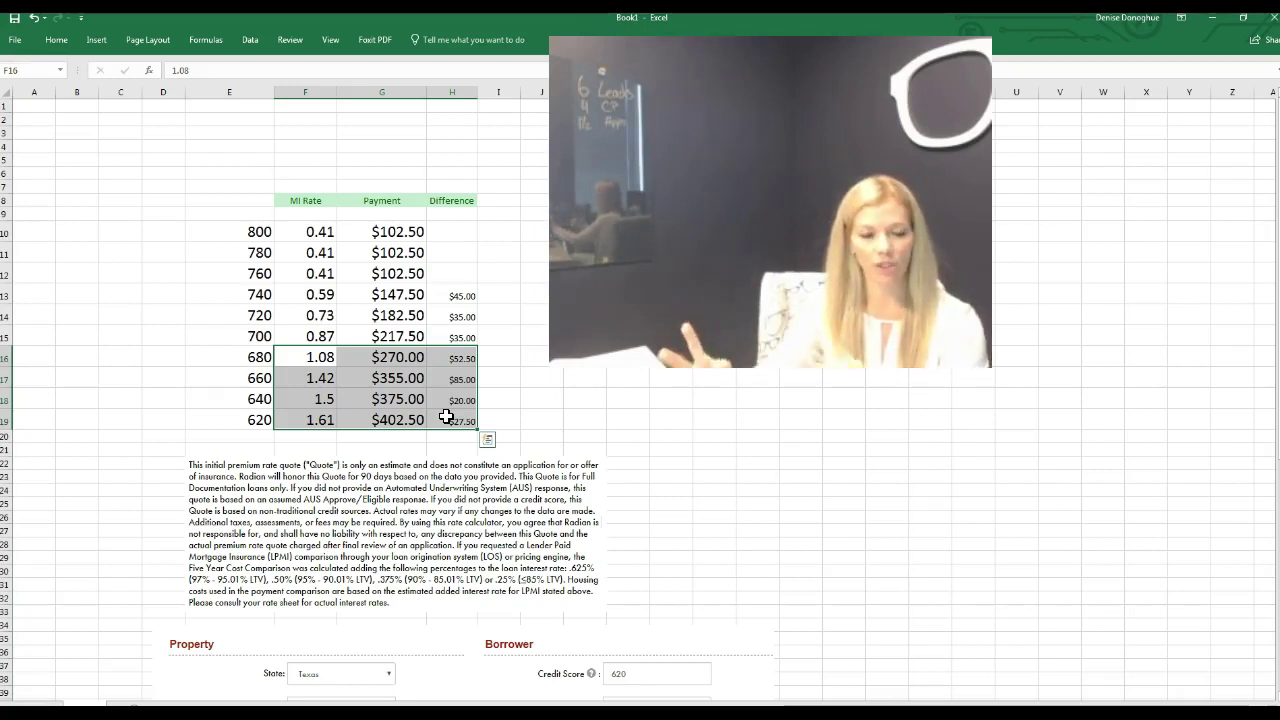
Select the whole table from E10 to H19 and right-click inside it.
{"action": "left_click", "coordinate": [559, 382]}
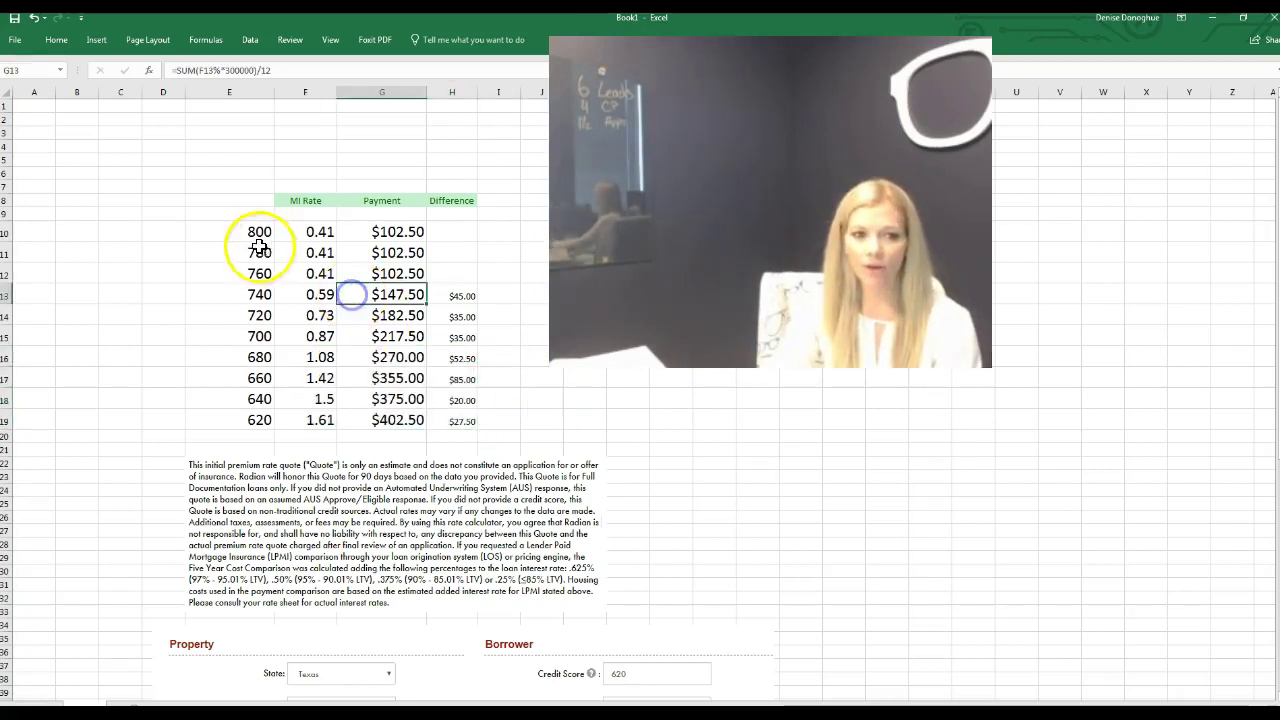
{"action": "left_click_drag", "start_coordinate": [259, 235], "coordinate": [463, 419]}
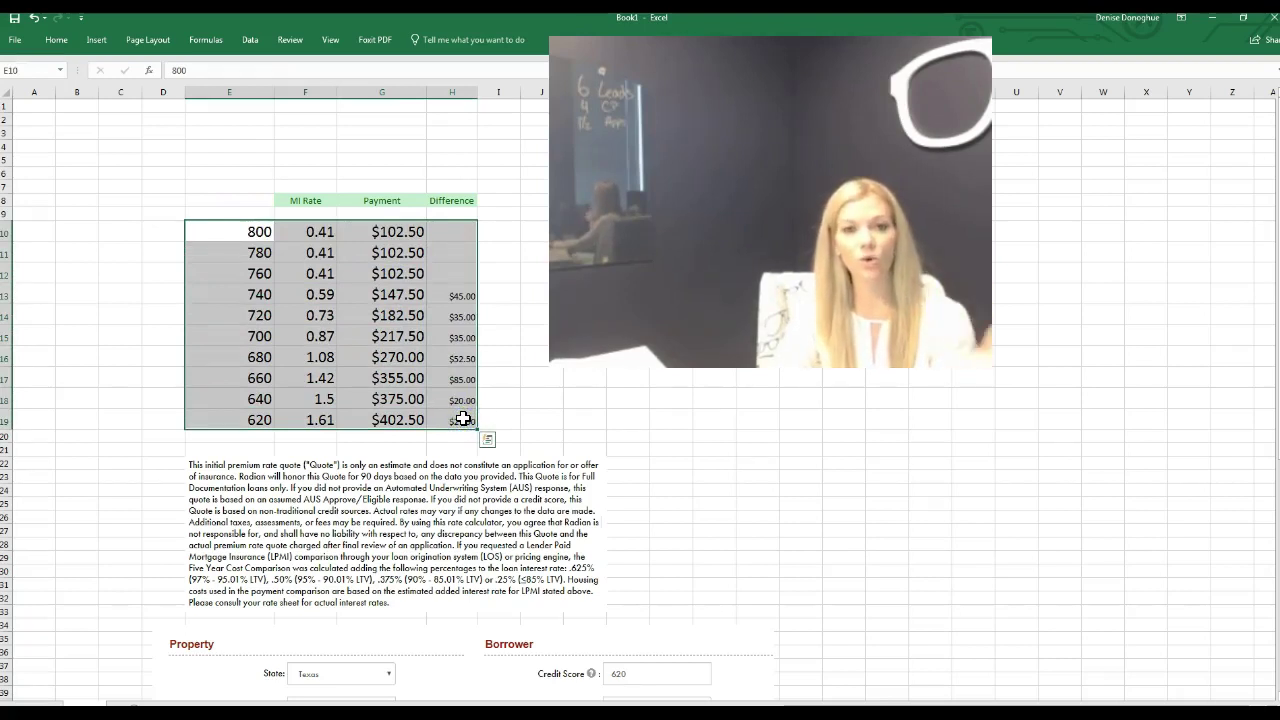
{"action": "right_click", "coordinate": [464, 403]}
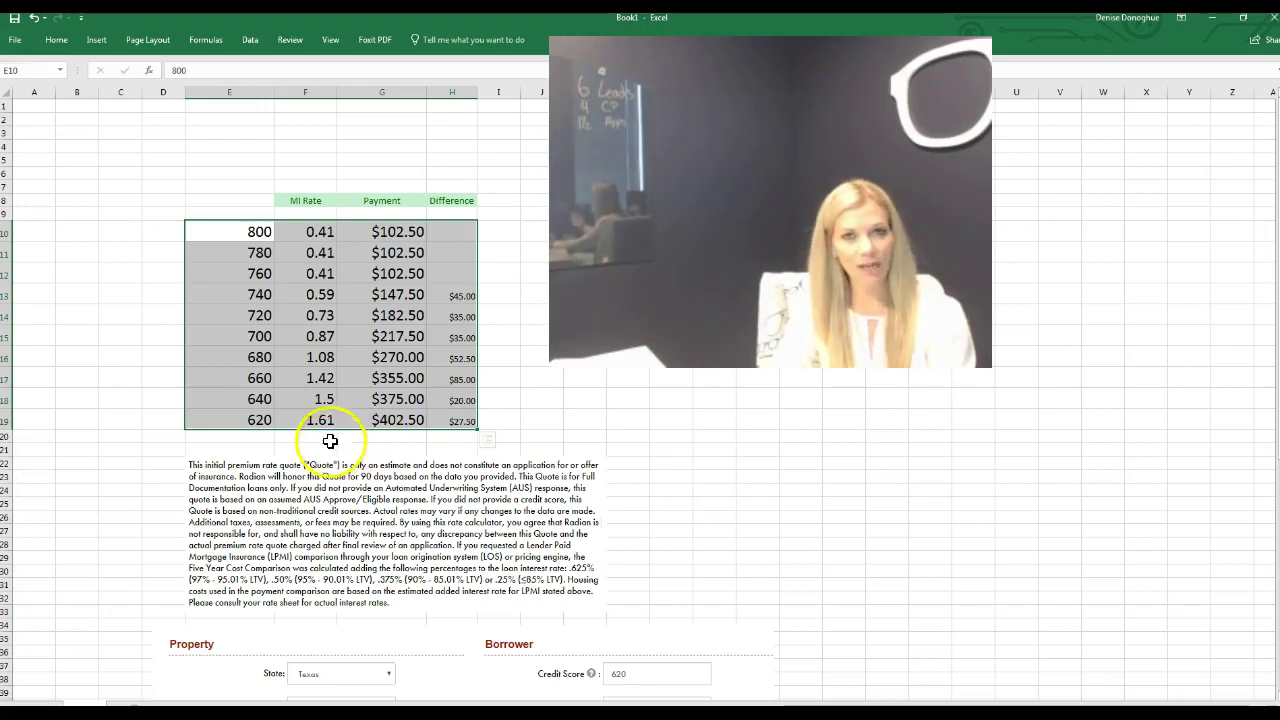